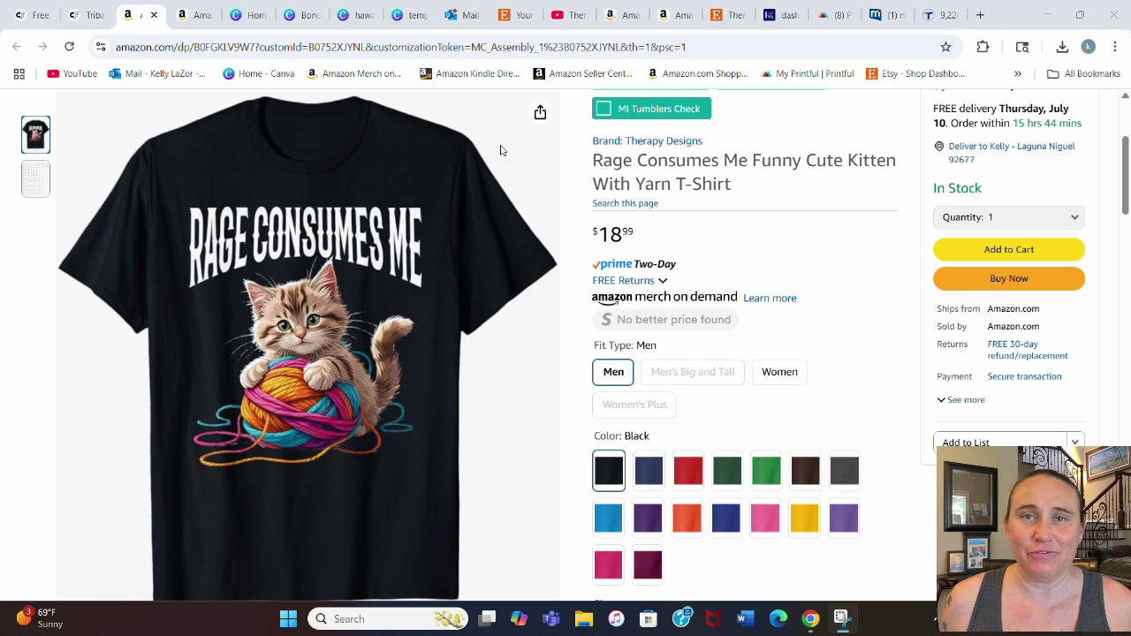
Step: Leave the Amazon 'Rage Consumes Me' kitten shirt listing for the Canva home page
{"action": "left_click", "coordinate": [252, 14]}
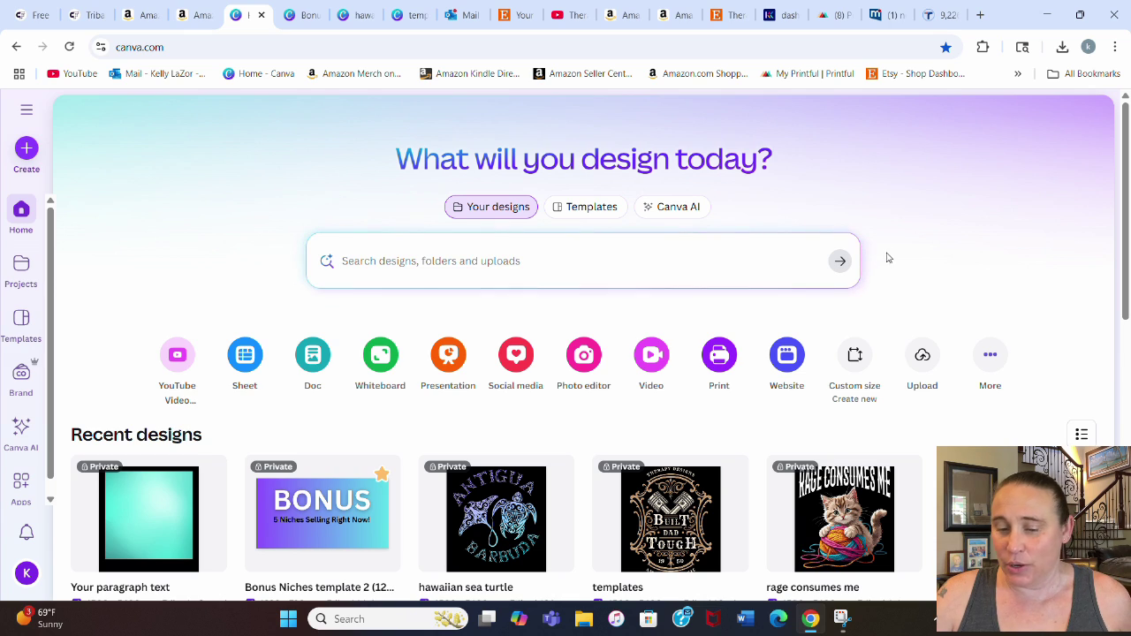
Step: Create a 4500 × 5400 px custom-size design and fill its page background with black
{"action": "left_click", "coordinate": [854, 357]}
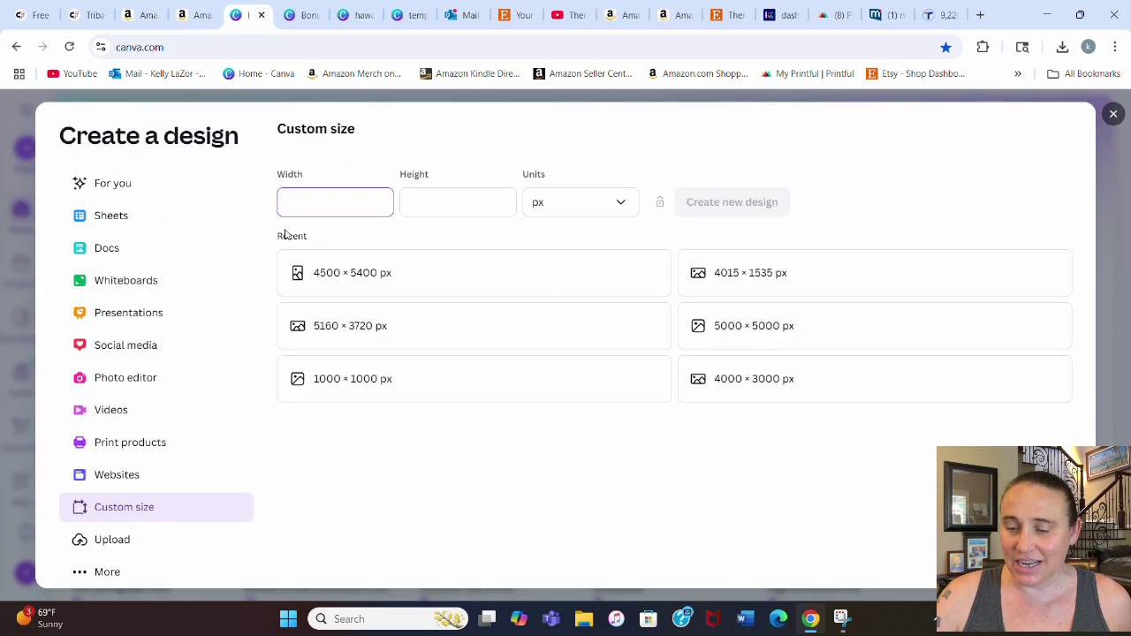
{"action": "left_click", "coordinate": [370, 279]}
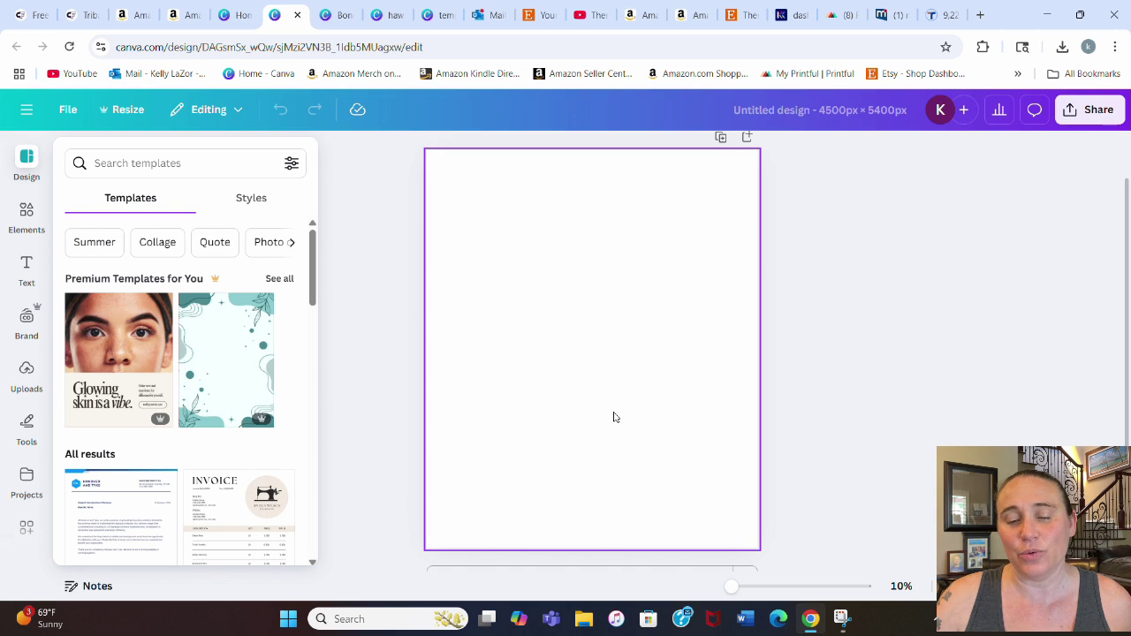
{"action": "left_click", "coordinate": [606, 258]}
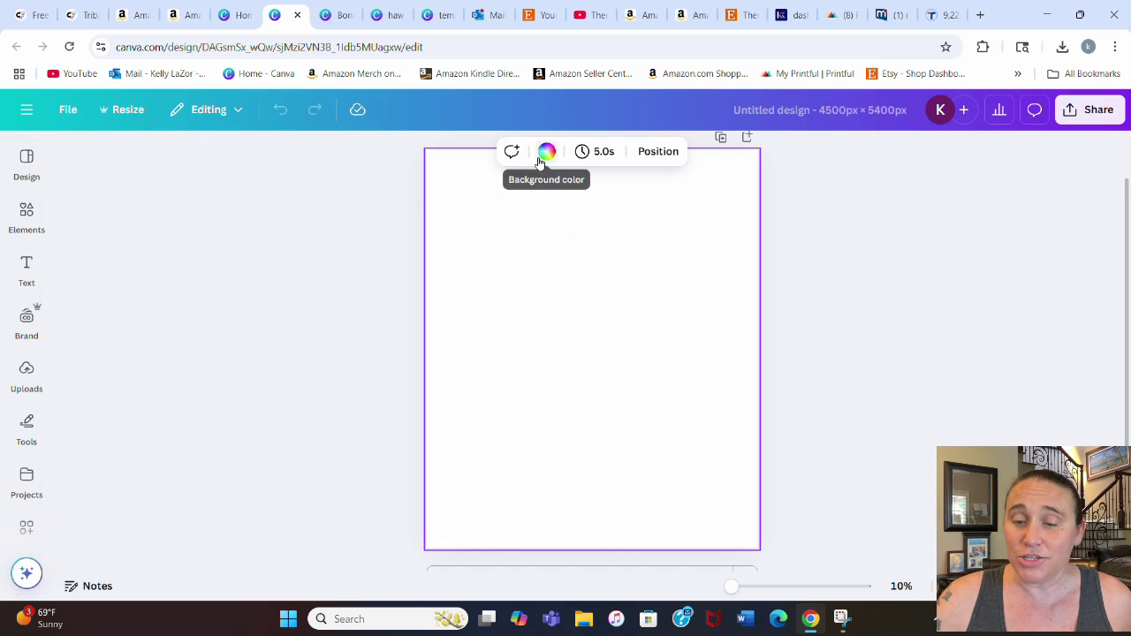
{"action": "left_click", "coordinate": [546, 155]}
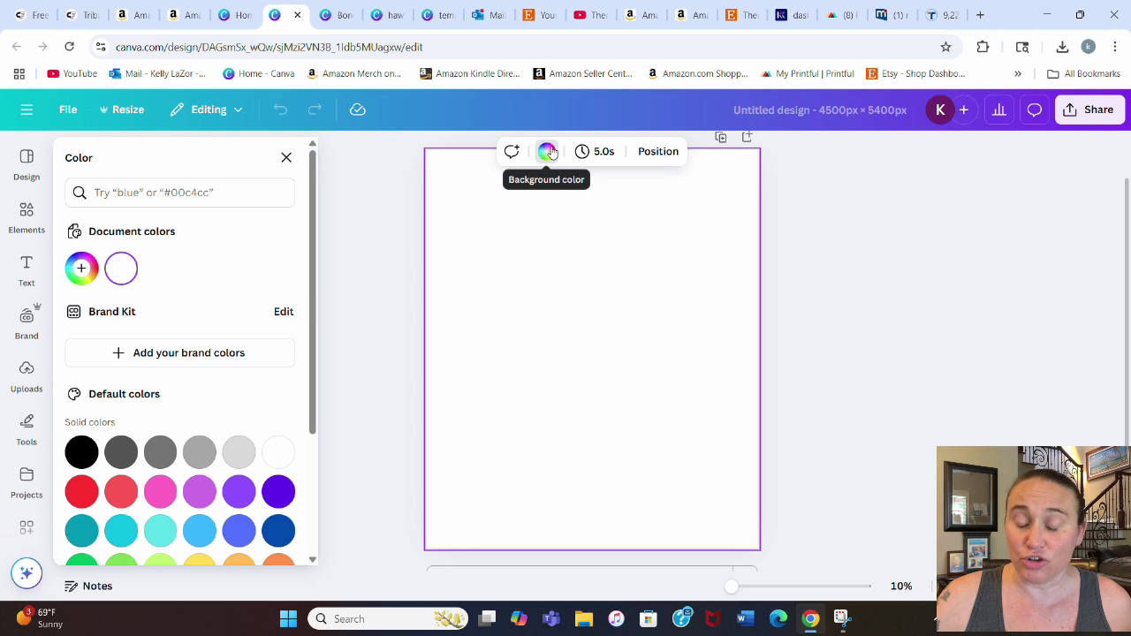
{"action": "left_click", "coordinate": [83, 451]}
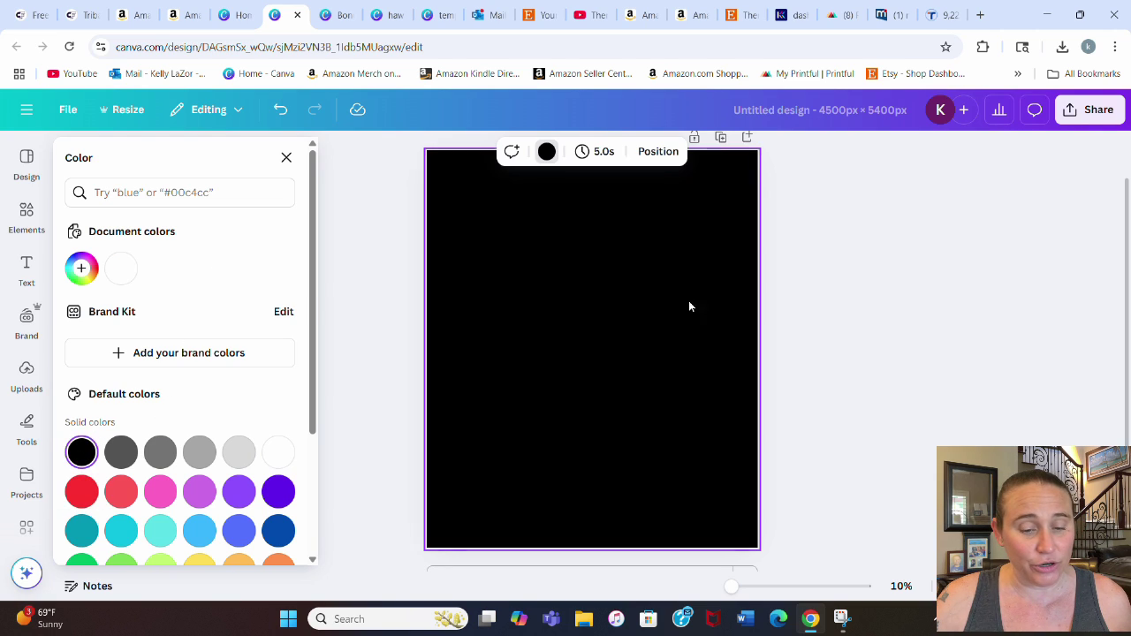
{"action": "left_click", "coordinate": [983, 284]}
{"action": "left_click", "coordinate": [871, 311]}
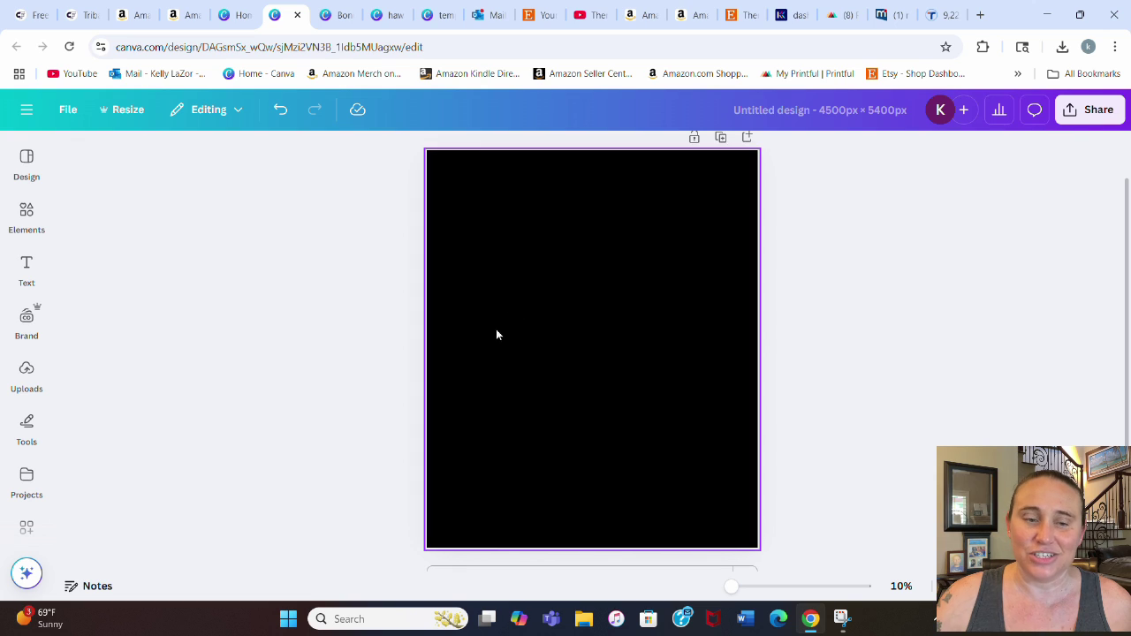
Step: Open the AI image generator in Elements and generate kitten-with-yarn images from a 'cute…' prompt
{"action": "left_click", "coordinate": [46, 357]}
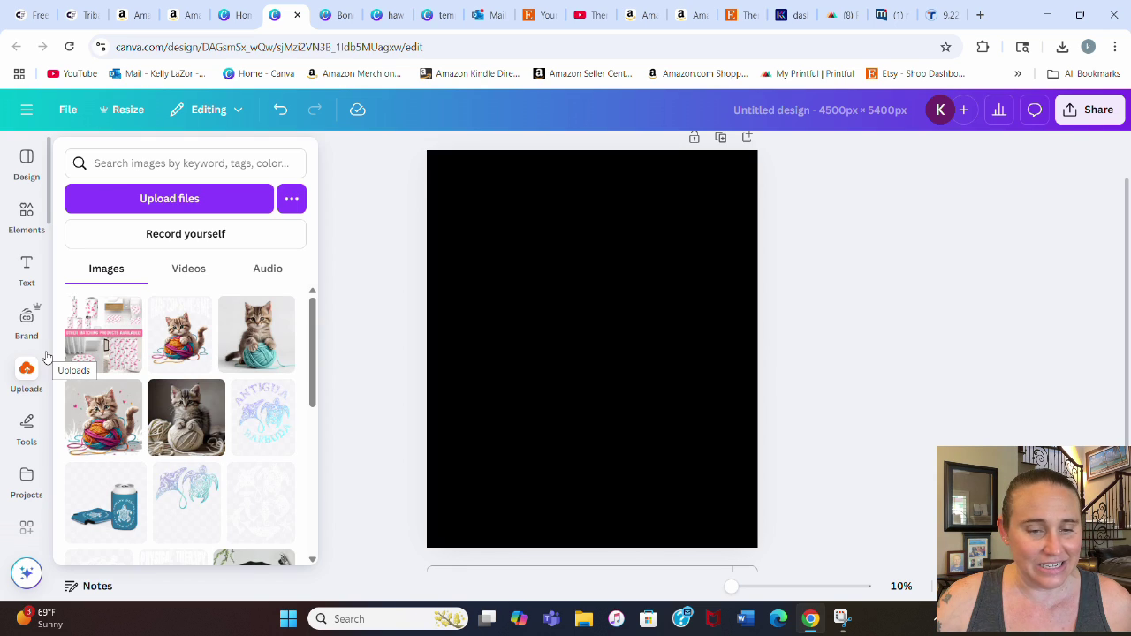
{"action": "left_click", "coordinate": [35, 349]}
{"action": "left_click", "coordinate": [16, 257]}
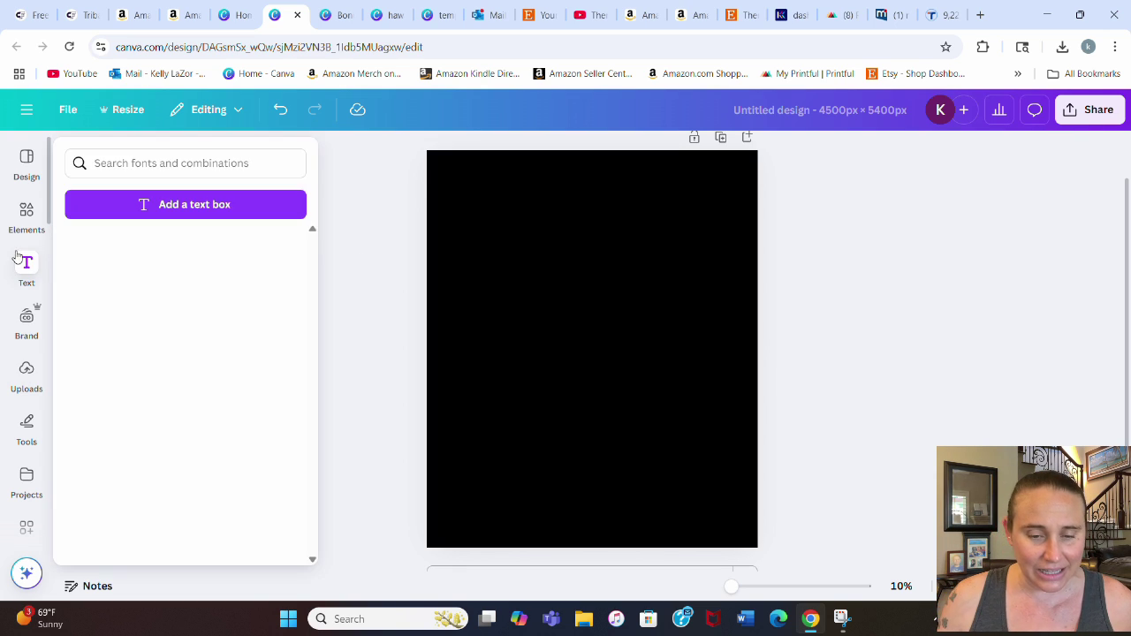
{"action": "left_click", "coordinate": [24, 221]}
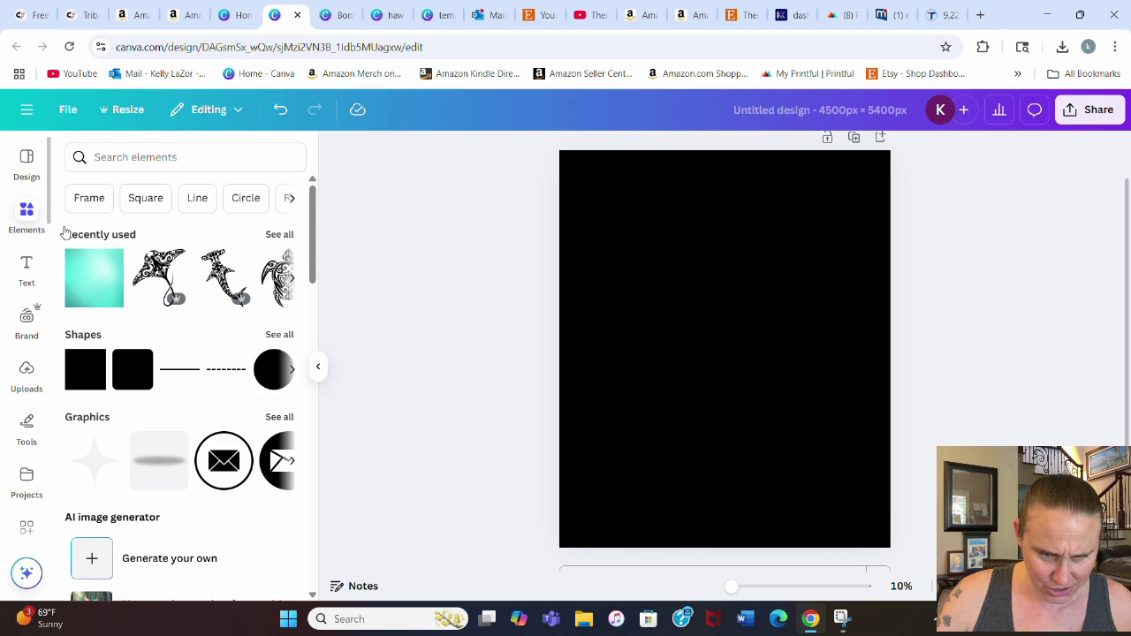
{"action": "scroll", "coordinate": [101, 398], "scroll_direction": "down", "scroll_amount": 2}
{"action": "left_click", "coordinate": [103, 433]}
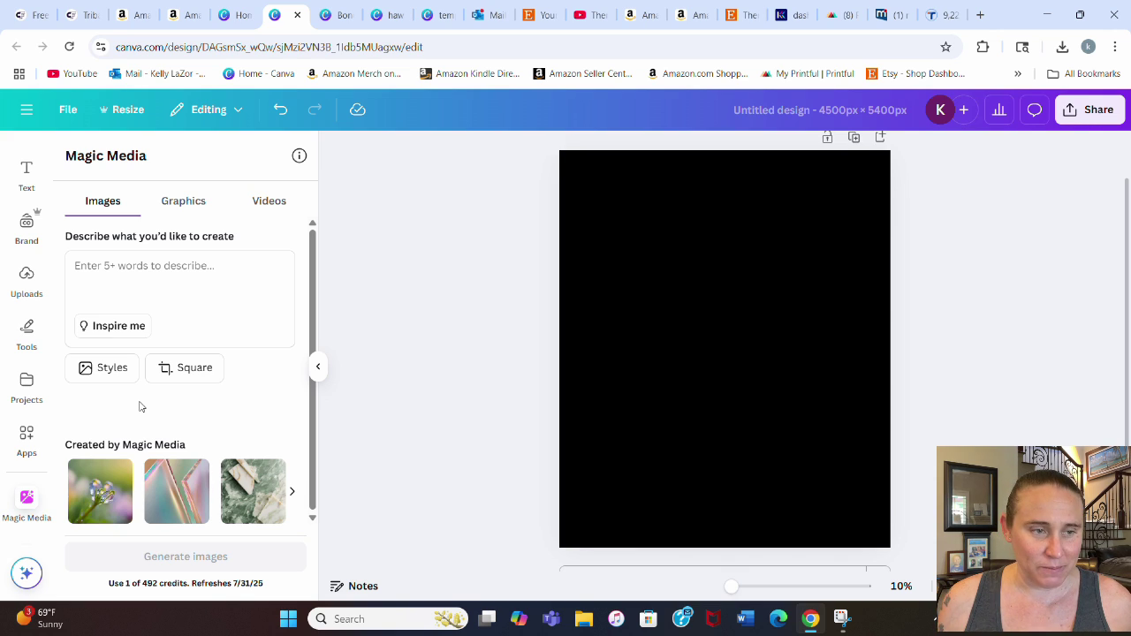
{"action": "left_click", "coordinate": [160, 279]}
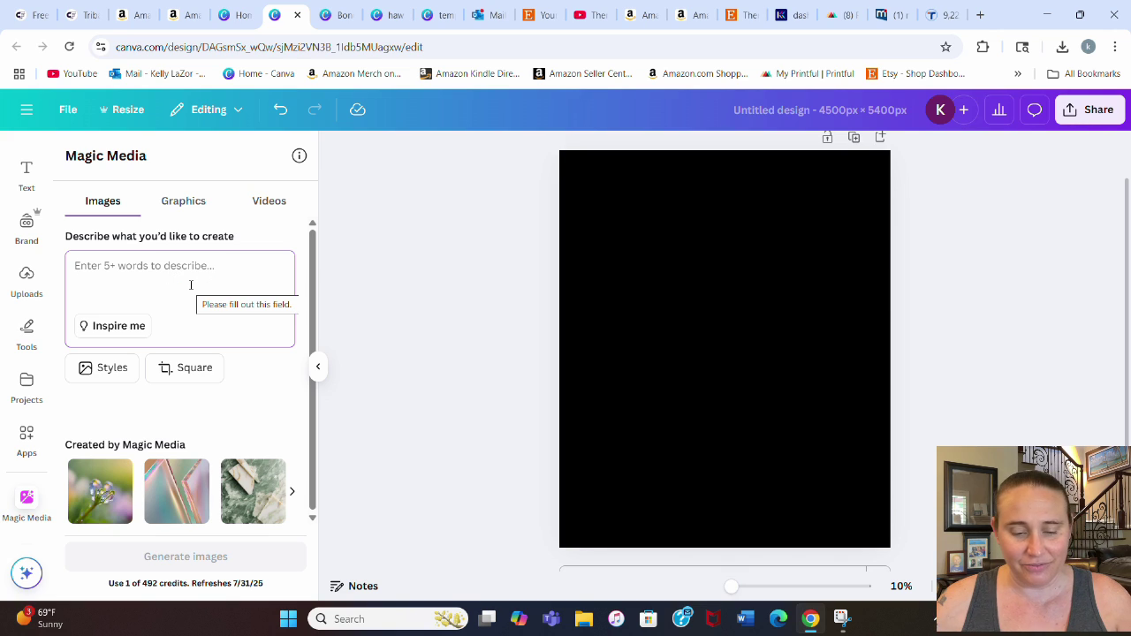
{"action": "type", "text": "cute kitten with ball of yarn"}
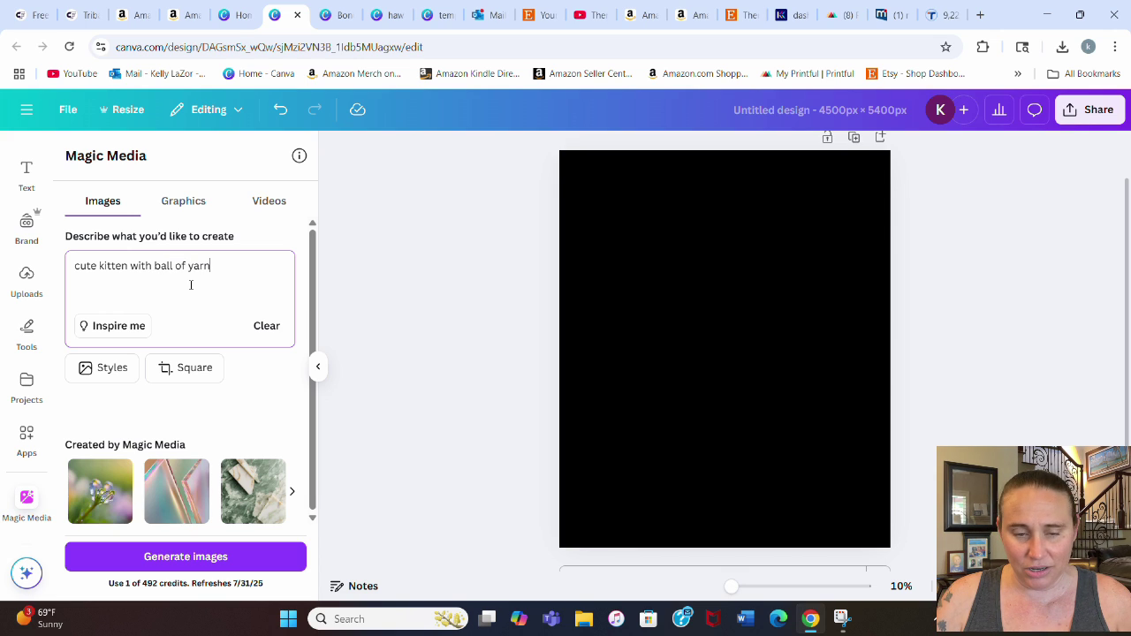
{"action": "key", "text": "Return"}
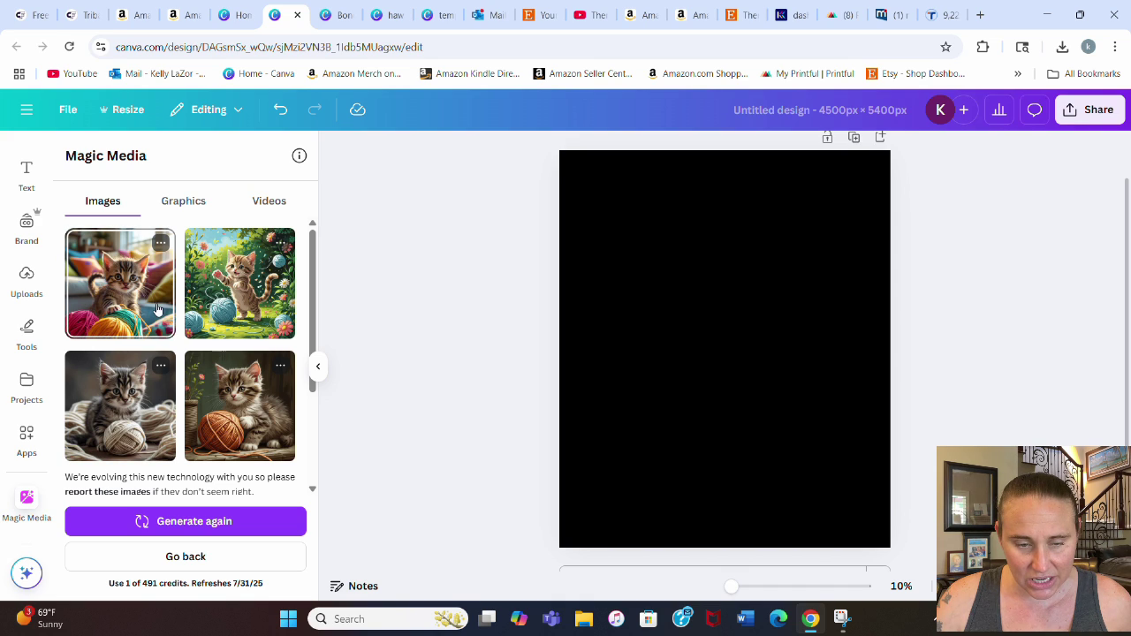
Step: Append 'on white background' to the kitten prompt and regenerate the images
{"action": "scroll", "coordinate": [233, 314], "scroll_direction": "down", "scroll_amount": 2}
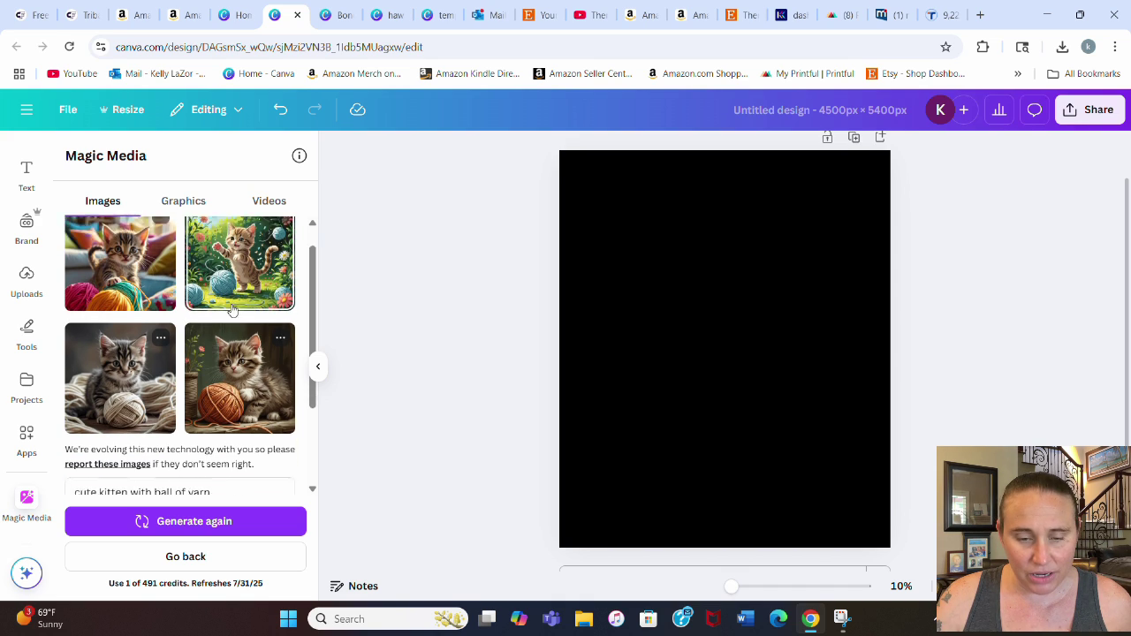
{"action": "left_click", "coordinate": [222, 441]}
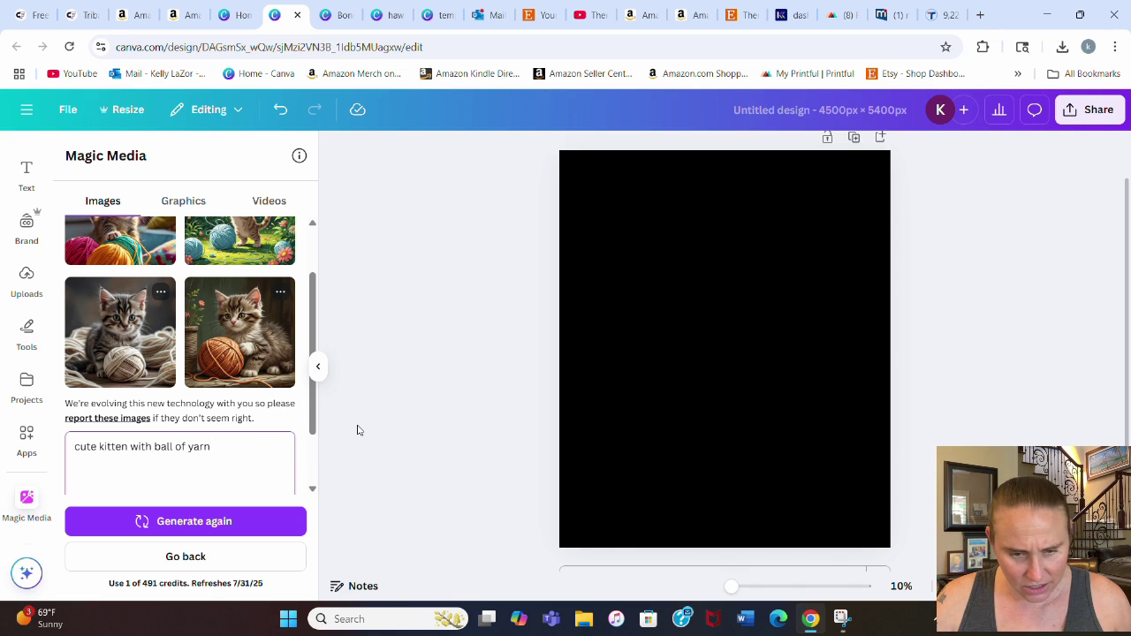
{"action": "type", "text": "on whit"}
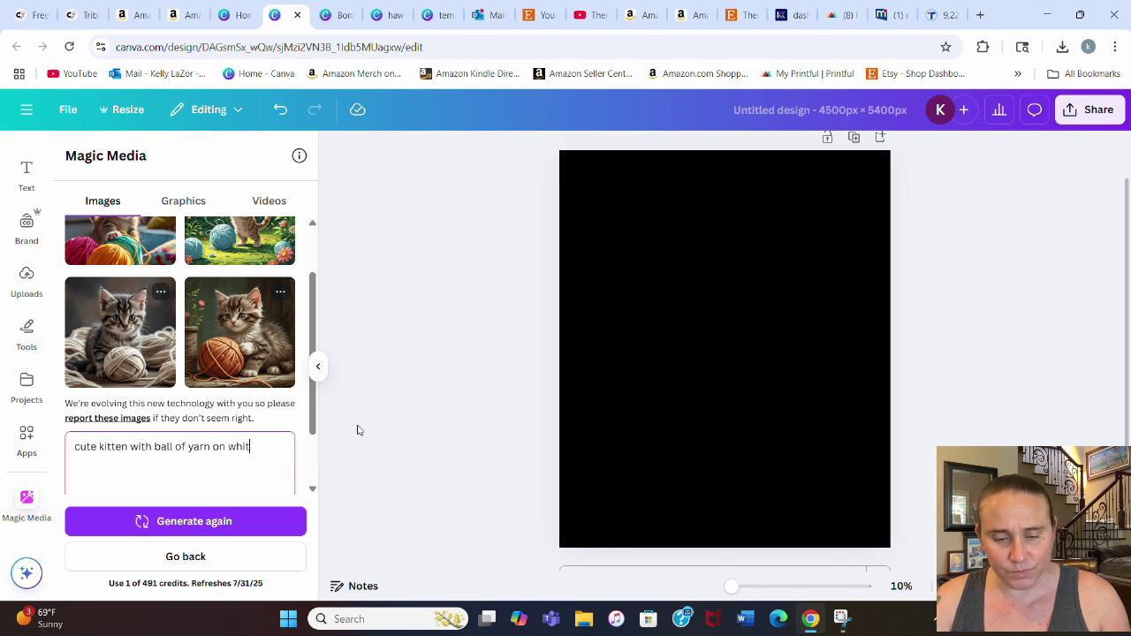
{"action": "type", "text": "e backgroiund"}
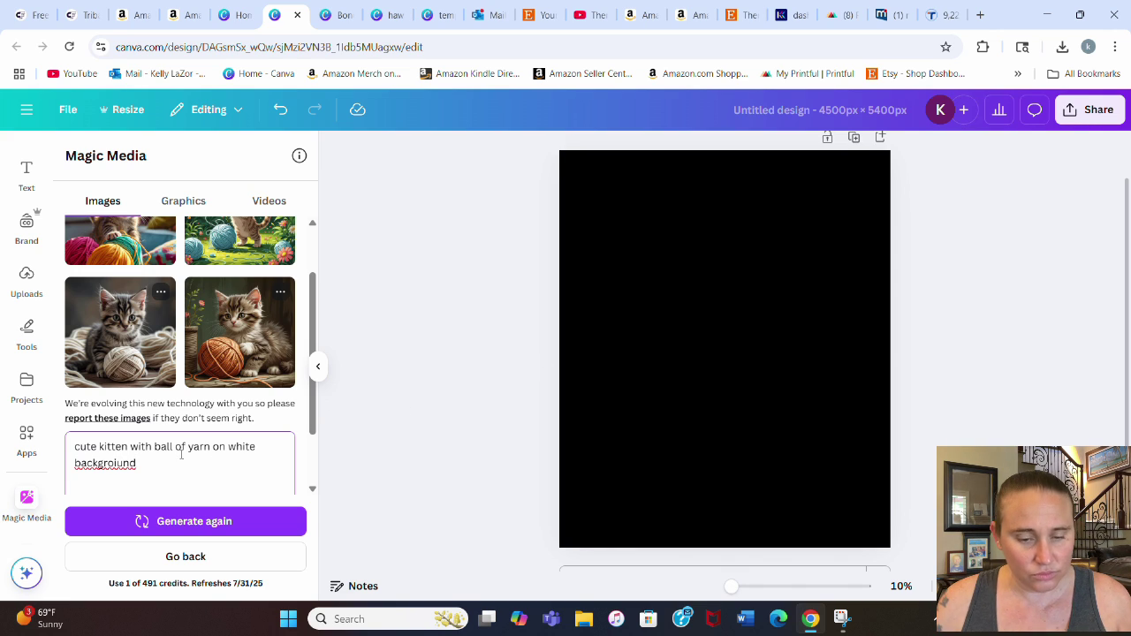
{"action": "key", "text": "Return"}
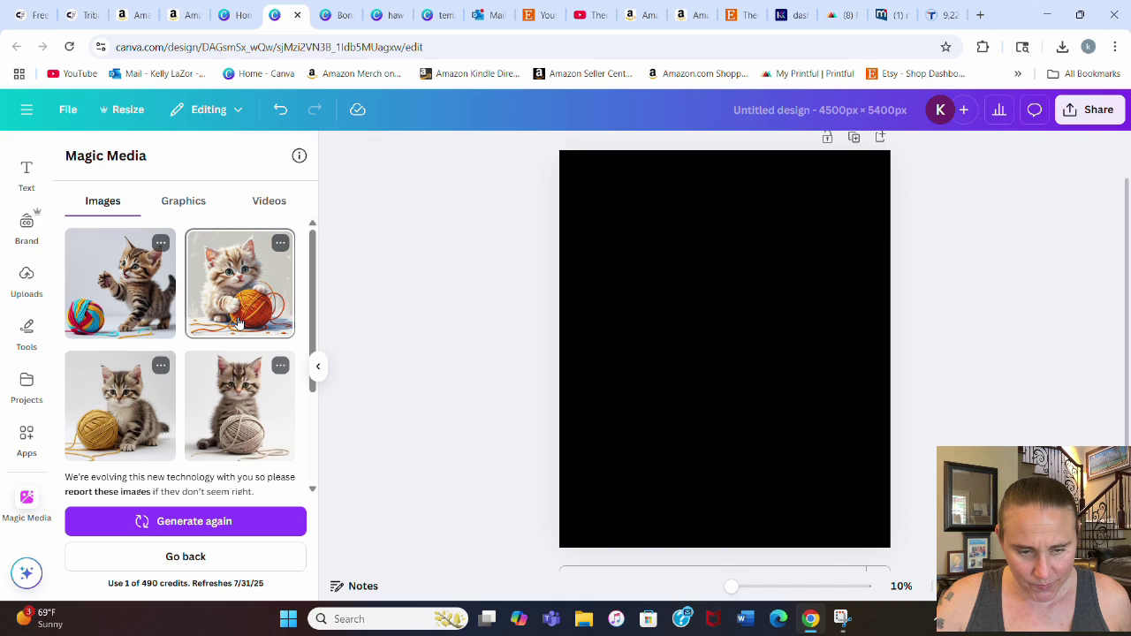
Step: Generate variations of the orange-yarn kitten, trial one with its background removed, then delete it
{"action": "left_click", "coordinate": [280, 244]}
{"action": "left_click", "coordinate": [299, 277]}
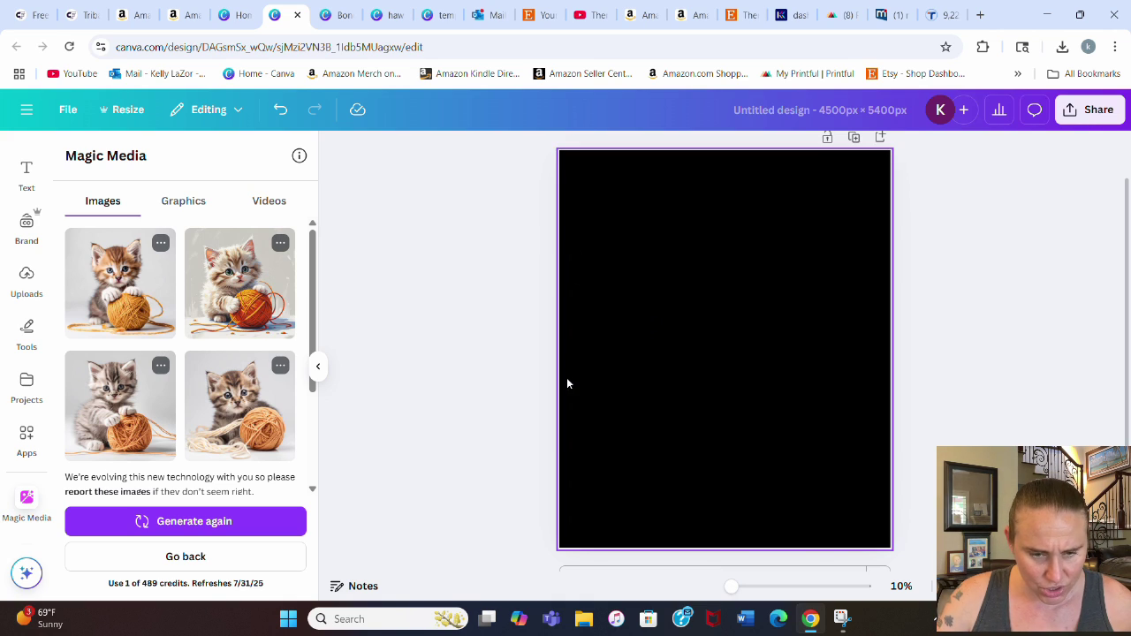
{"action": "left_click", "coordinate": [127, 309]}
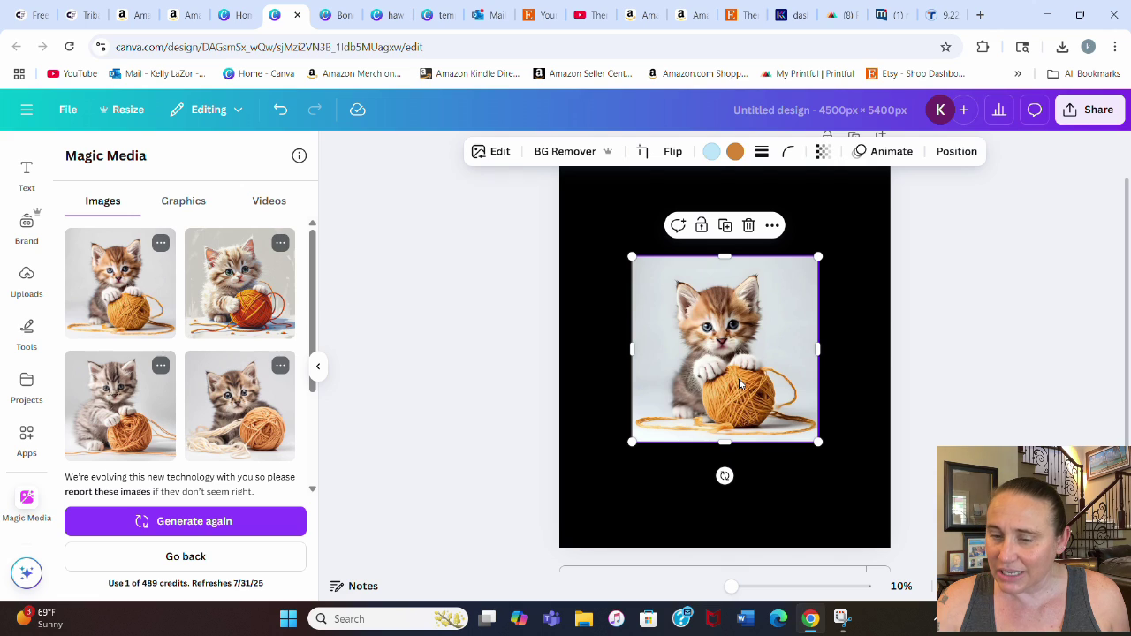
{"action": "left_click", "coordinate": [573, 151]}
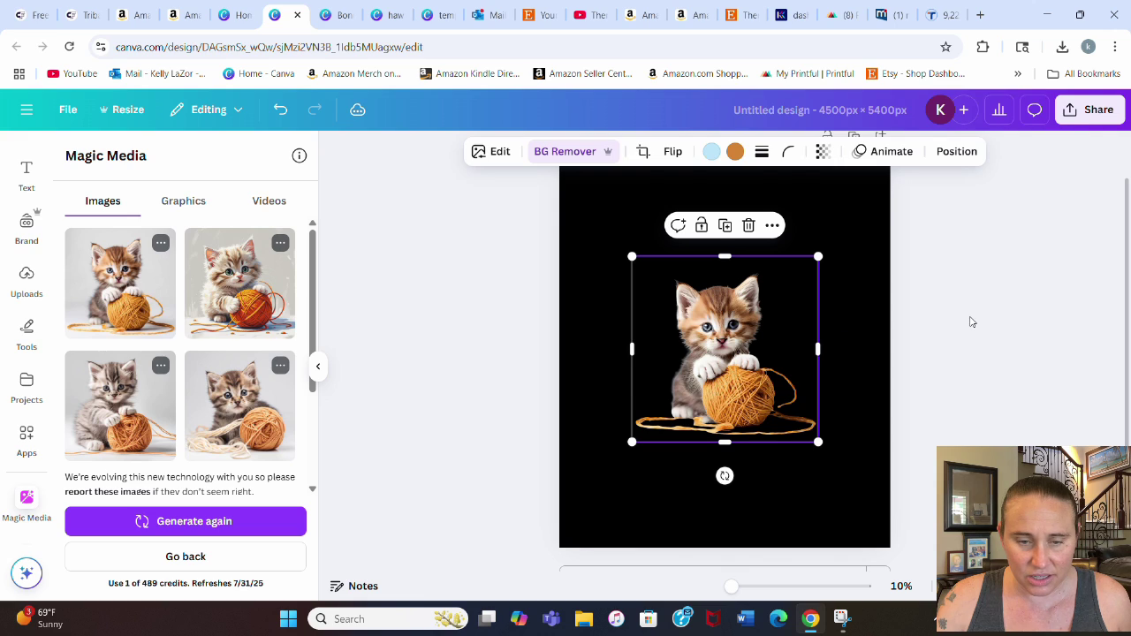
{"action": "left_click", "coordinate": [860, 470]}
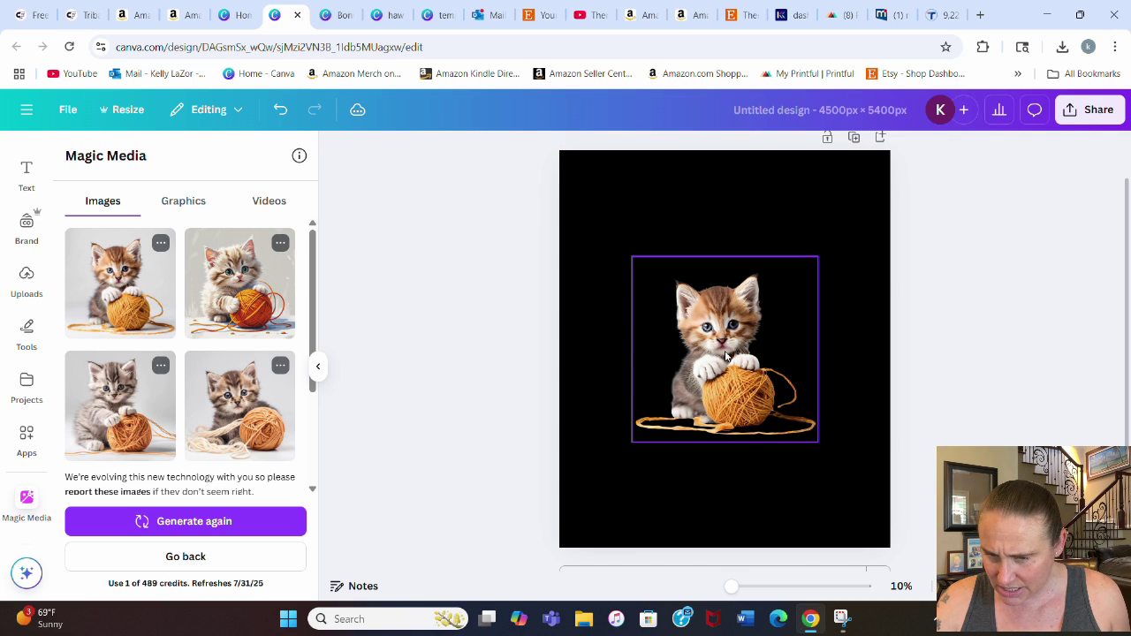
{"action": "key", "text": "Delete"}
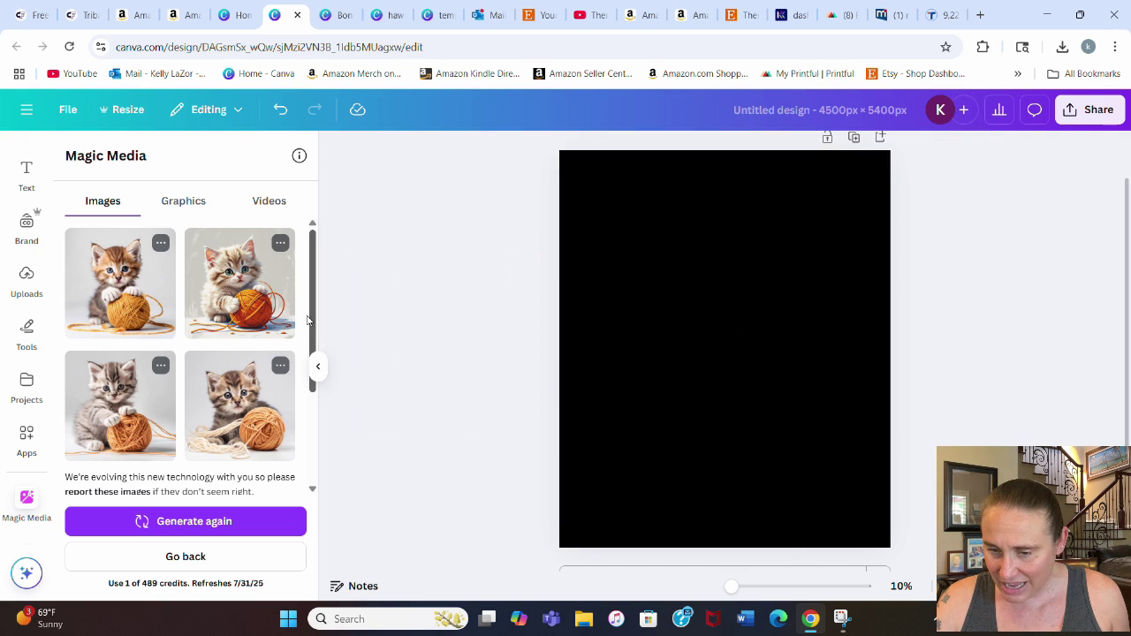
Step: Add the second kitten with its background removed, then generate more images like it
{"action": "left_click", "coordinate": [238, 283]}
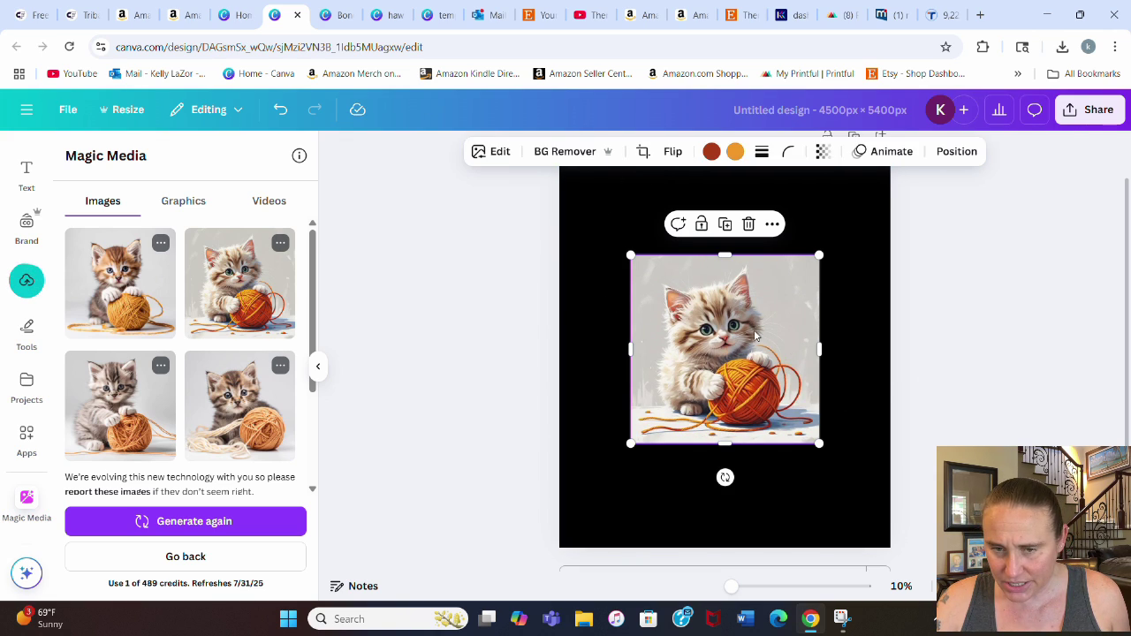
{"action": "left_click", "coordinate": [566, 151]}
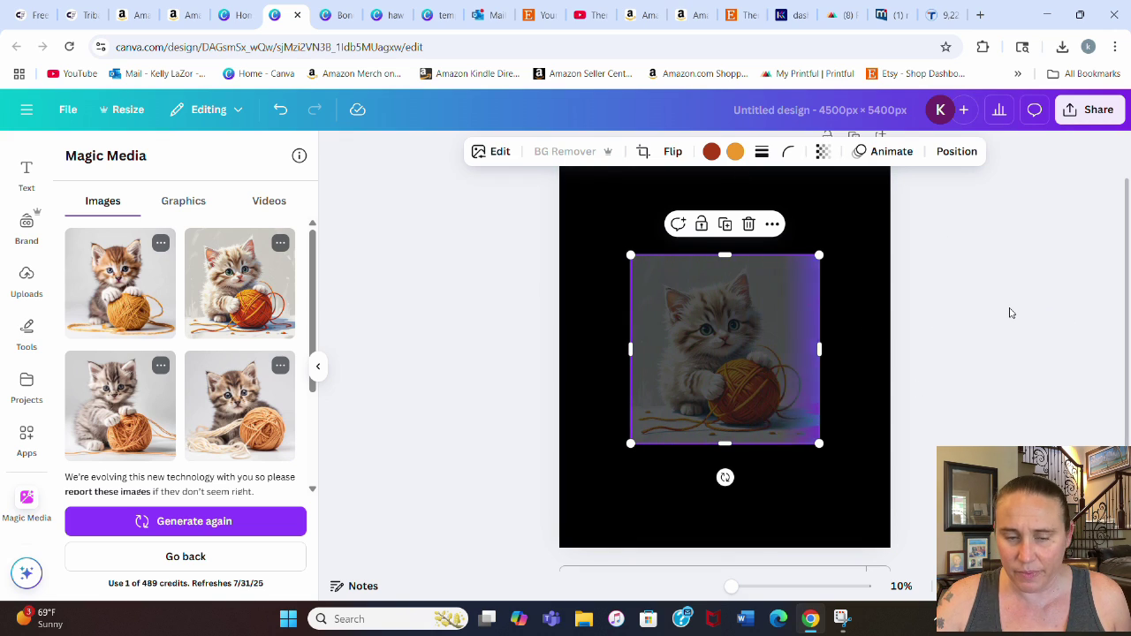
{"action": "left_click", "coordinate": [1010, 354]}
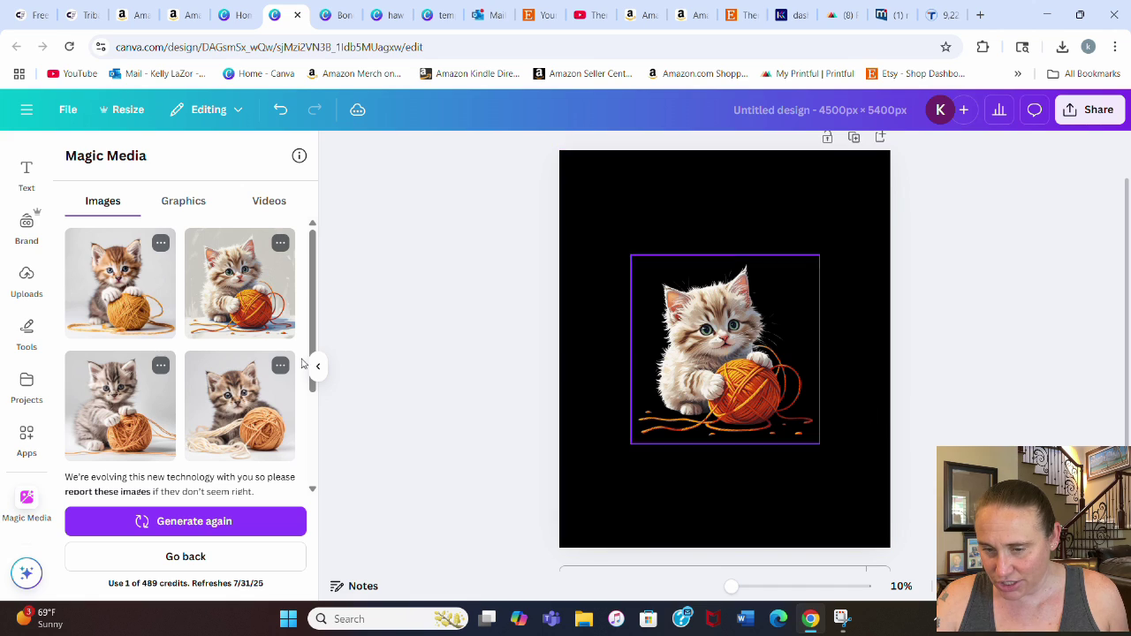
{"action": "left_click", "coordinate": [279, 242]}
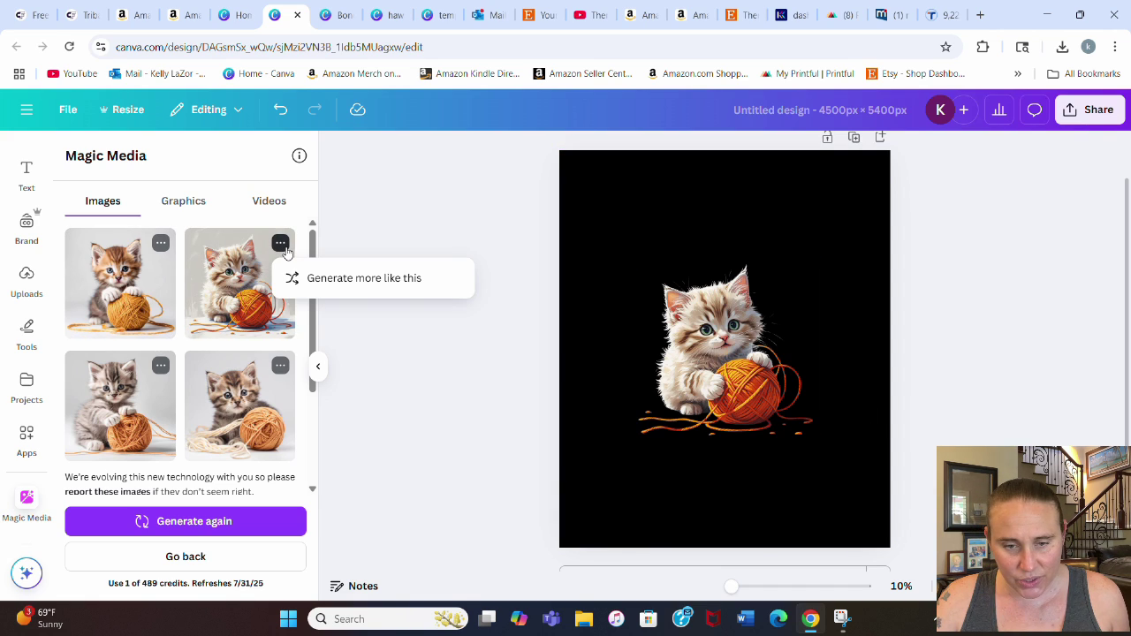
{"action": "left_click", "coordinate": [302, 288]}
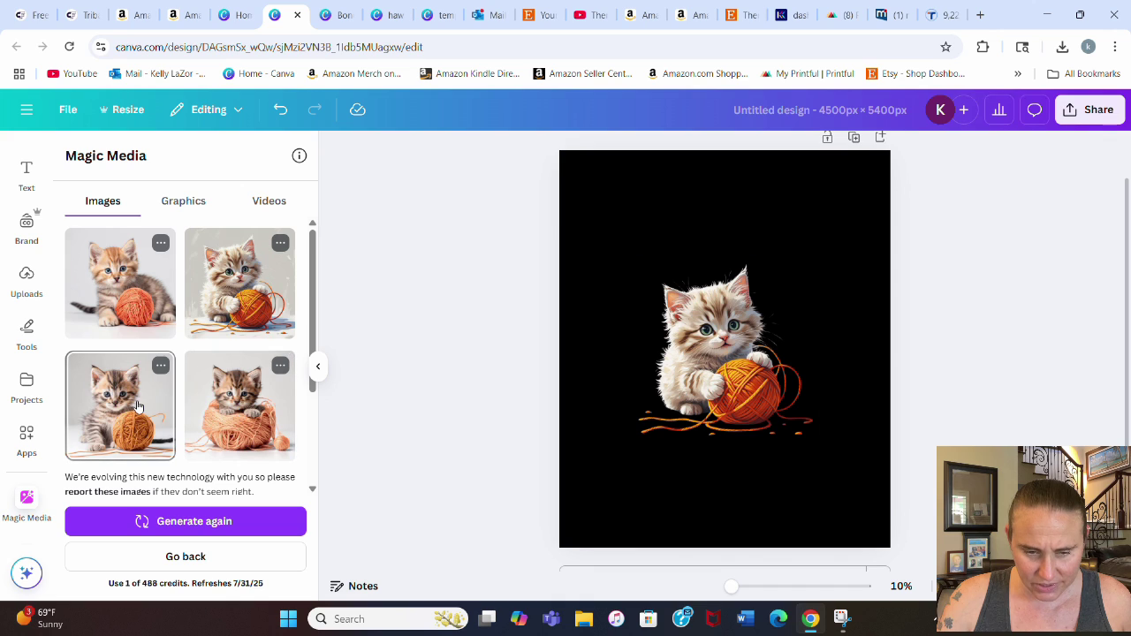
Step: Move the kitten up and left and enlarge it from the corner handle
{"action": "left_click", "coordinate": [739, 357]}
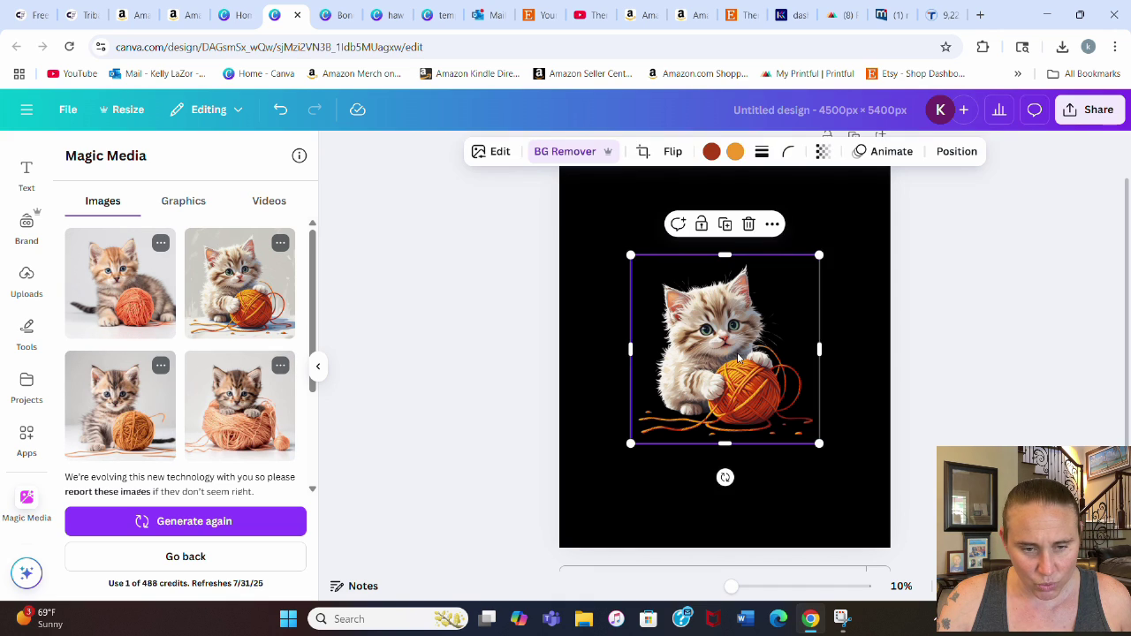
{"action": "left_click_drag", "start_coordinate": [739, 357], "coordinate": [701, 322]}
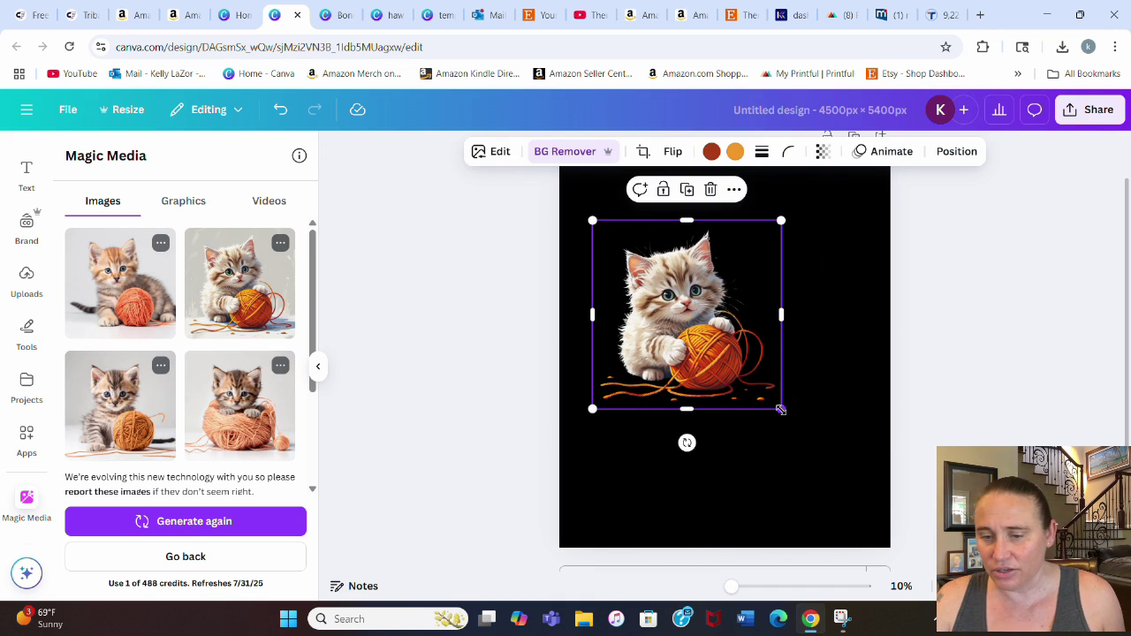
{"action": "left_click_drag", "start_coordinate": [782, 409], "coordinate": [857, 534]}
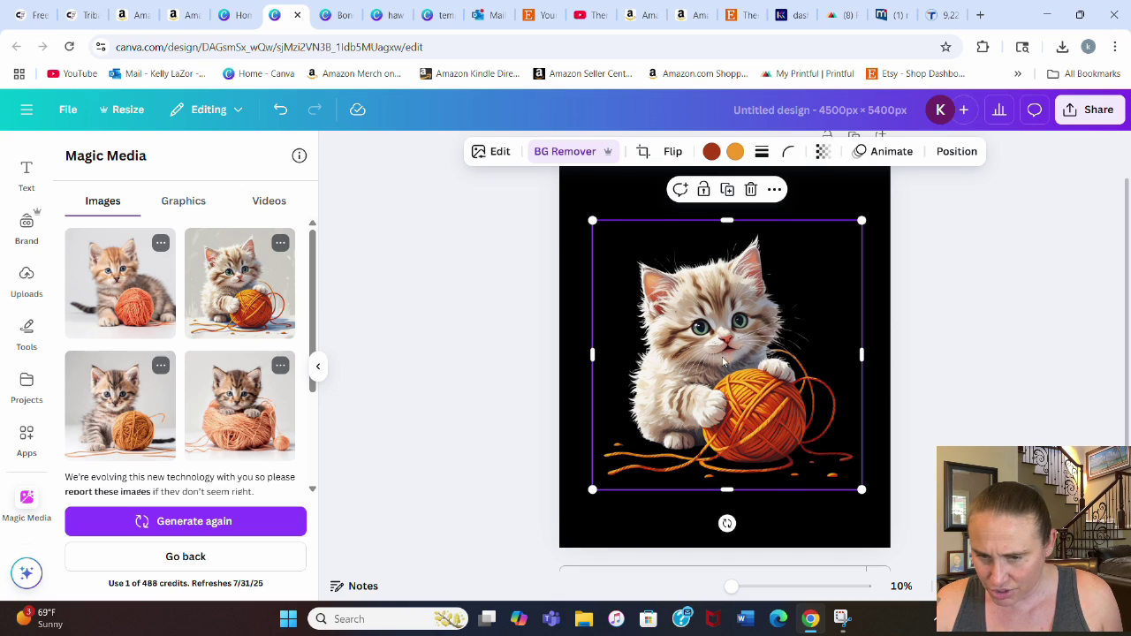
Step: Erase the stray orange specks around the kitten with the BG Remover erase brush
{"action": "left_click", "coordinate": [567, 152]}
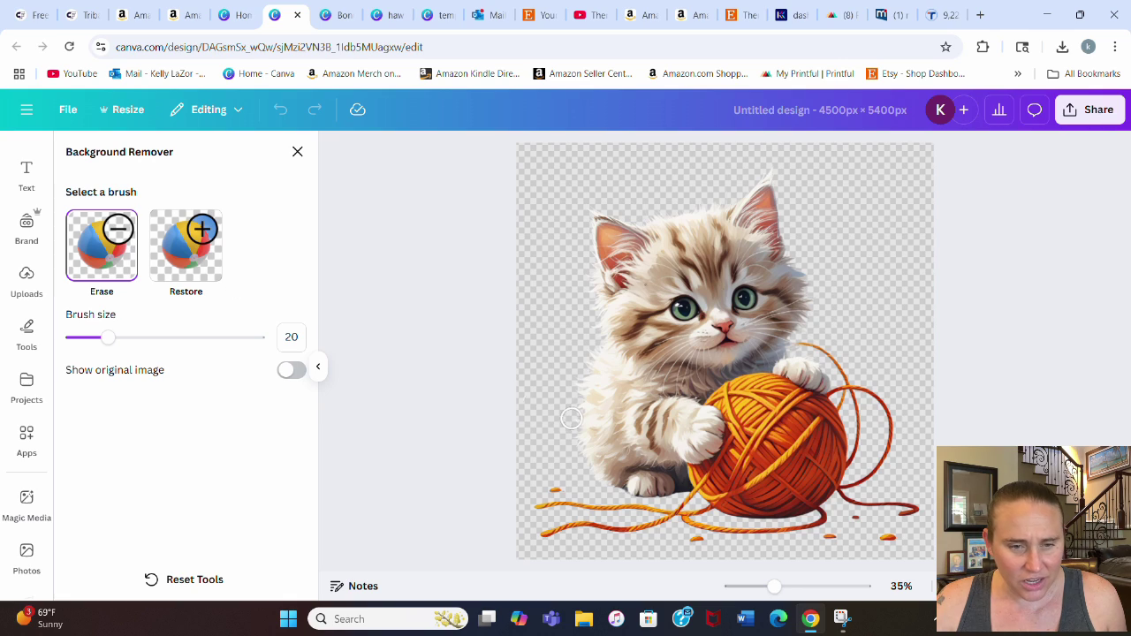
{"action": "left_click_drag", "start_coordinate": [555, 472], "coordinate": [556, 489]}
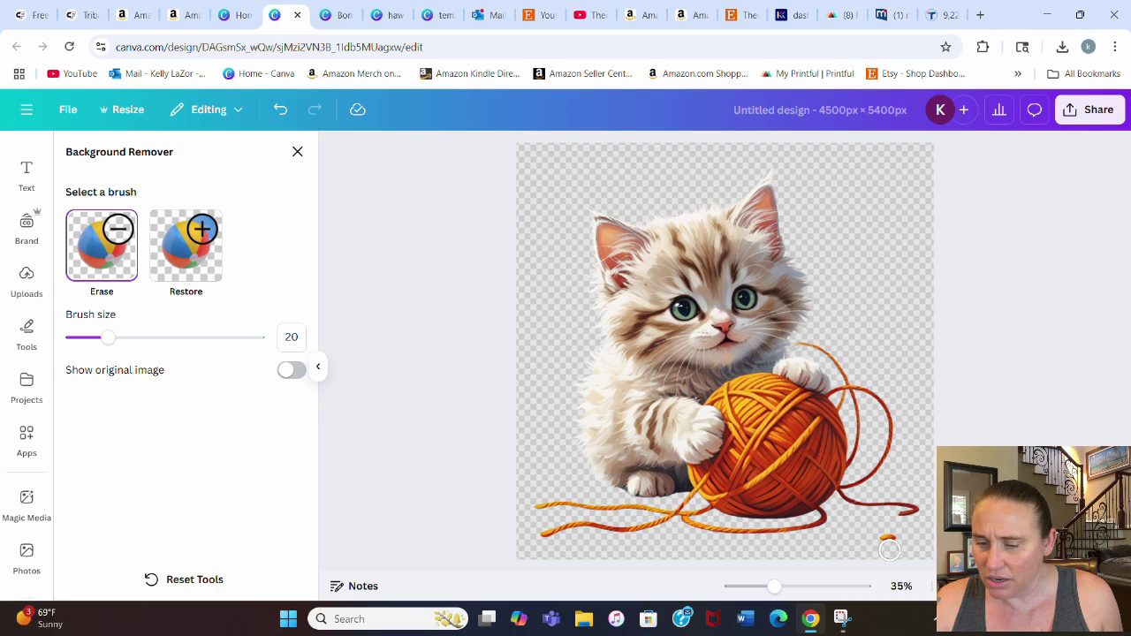
{"action": "mouse_move", "coordinate": [890, 546]}
{"action": "left_mouse_down"}
{"action": "mouse_move", "coordinate": [887, 535]}
{"action": "mouse_move", "coordinate": [848, 555]}
{"action": "left_mouse_up"}
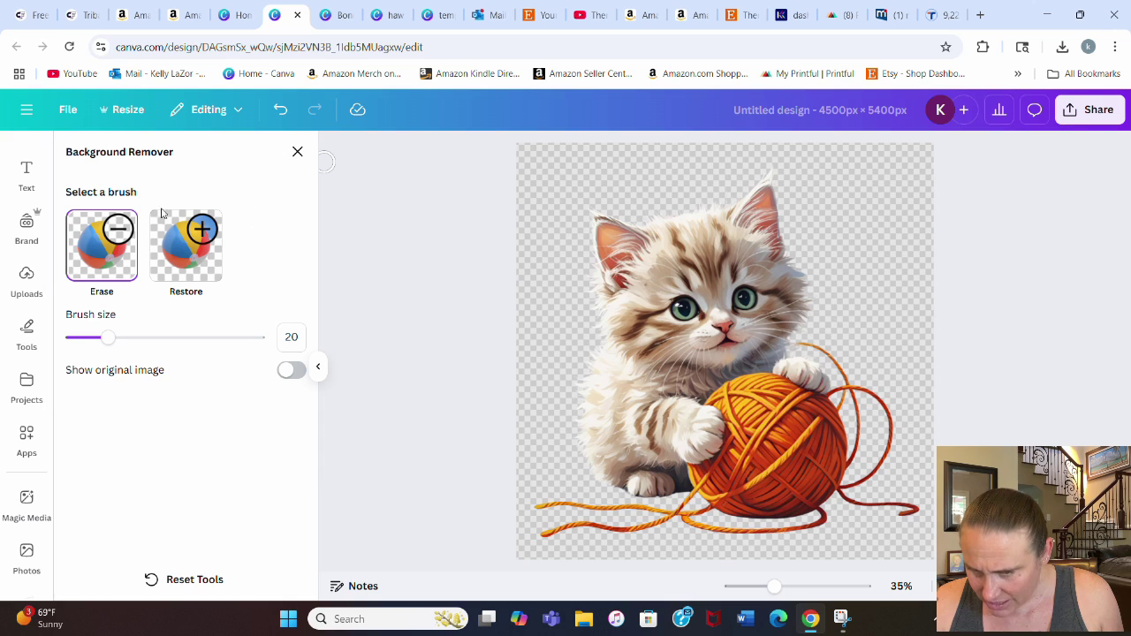
{"action": "left_click", "coordinate": [297, 152]}
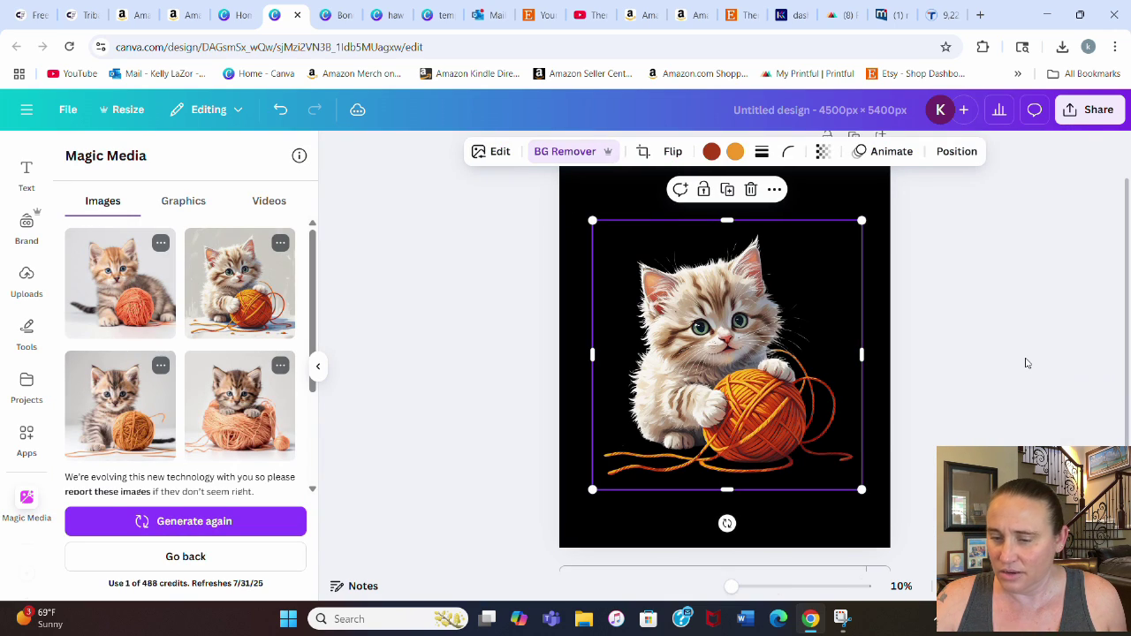
Step: Nudge the kitten down along the centre guide, then bring up the Apps library
{"action": "left_click", "coordinate": [1025, 361]}
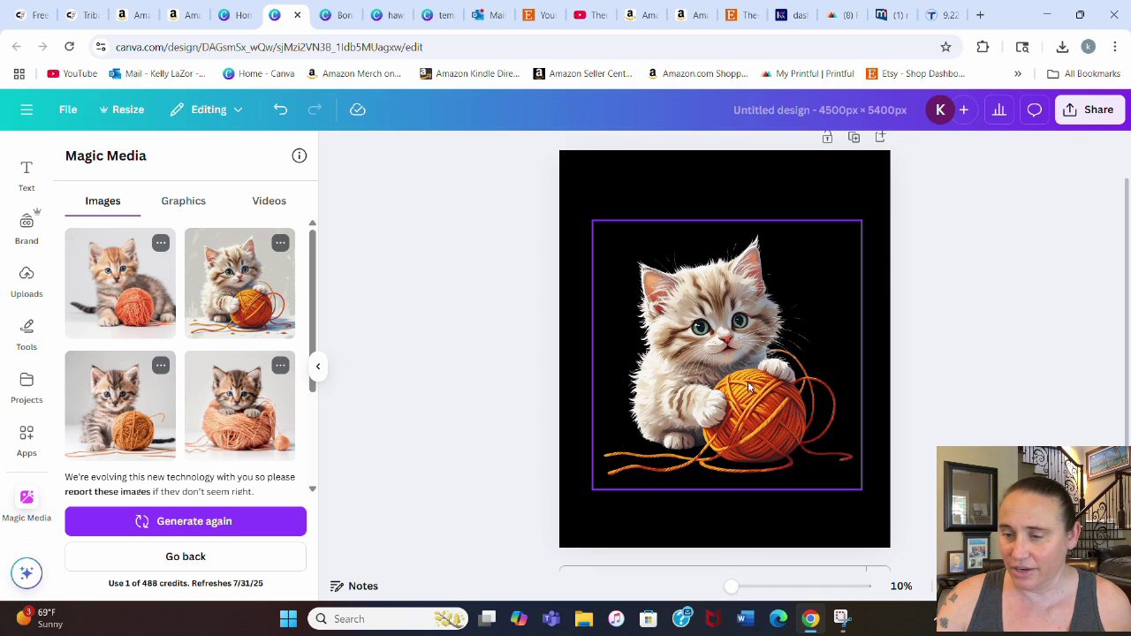
{"action": "left_click_drag", "start_coordinate": [752, 382], "coordinate": [747, 397]}
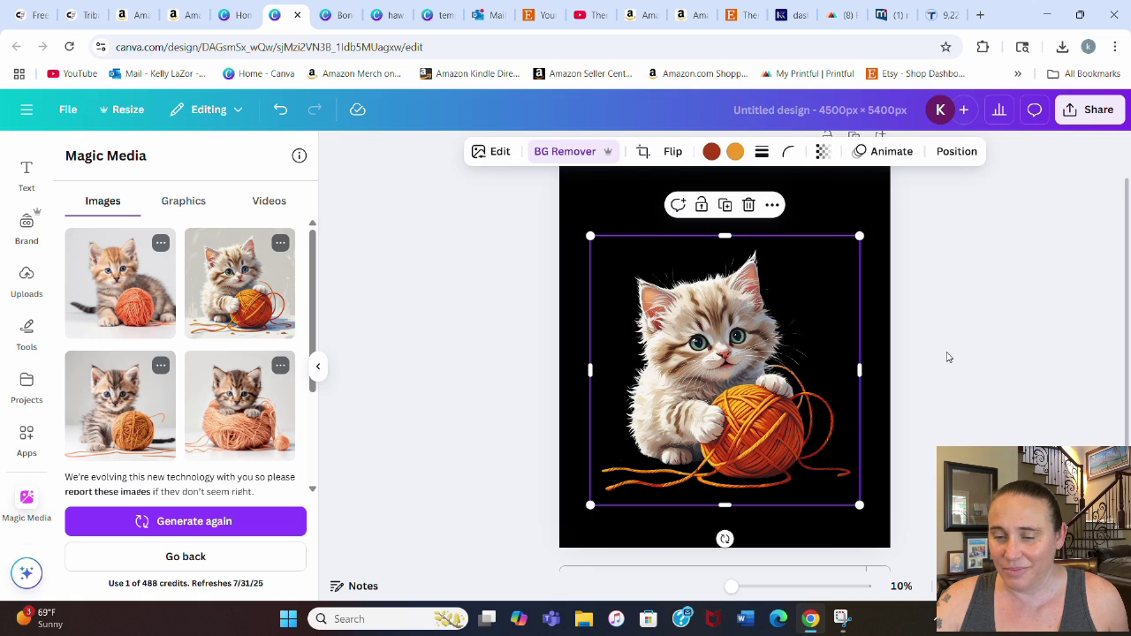
{"action": "left_click", "coordinate": [944, 358]}
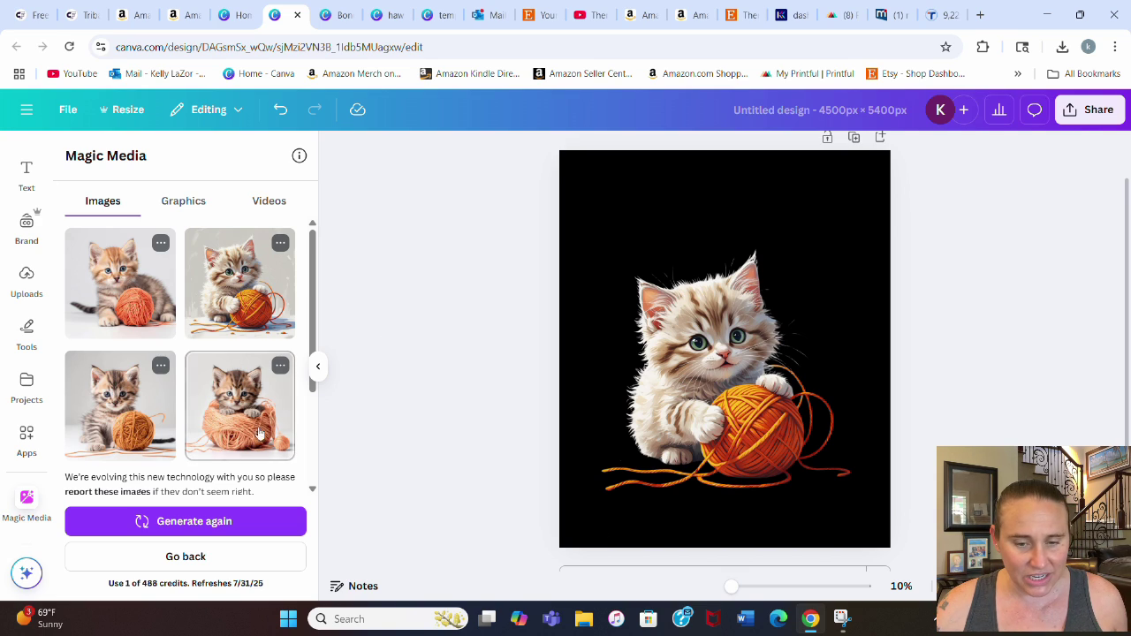
{"action": "left_click", "coordinate": [26, 439]}
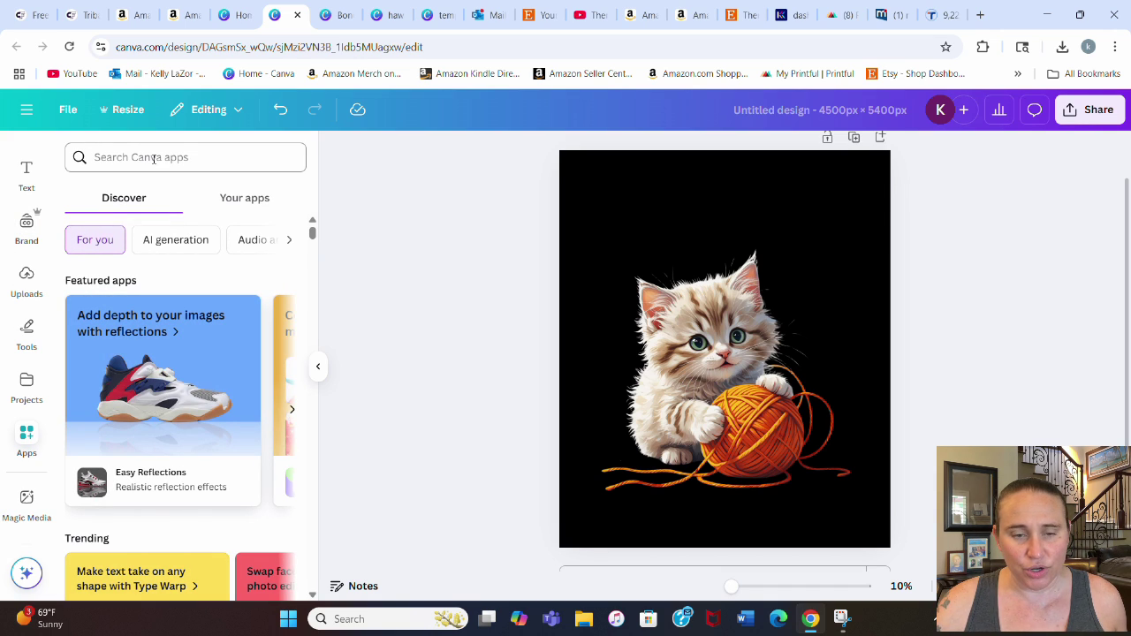
Step: Open TypeCraft from Your apps and replace the sample text with 'RAGE CONSUMES ME'
{"action": "left_click", "coordinate": [228, 196]}
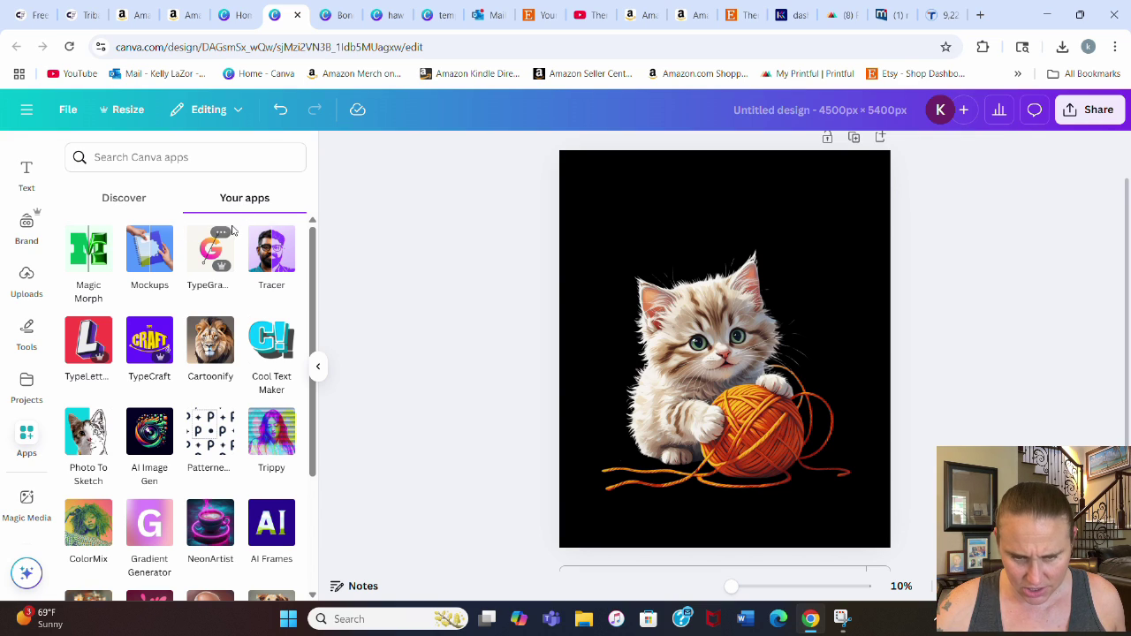
{"action": "scroll", "coordinate": [233, 234], "scroll_direction": "down", "scroll_amount": 4}
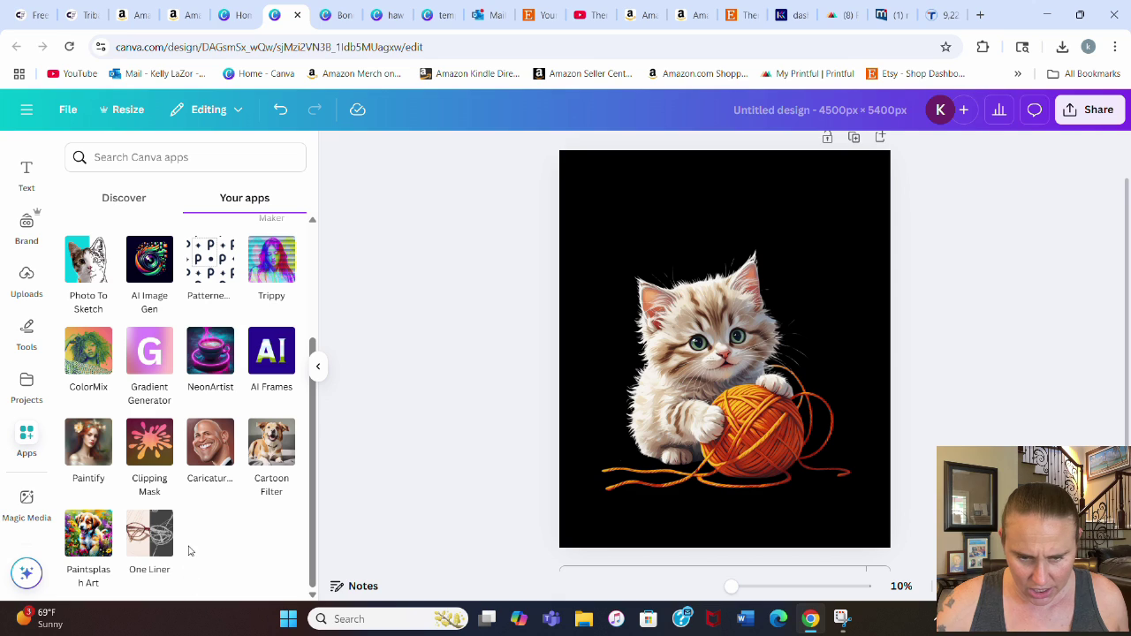
{"action": "scroll", "coordinate": [219, 513], "scroll_direction": "up", "scroll_amount": 2}
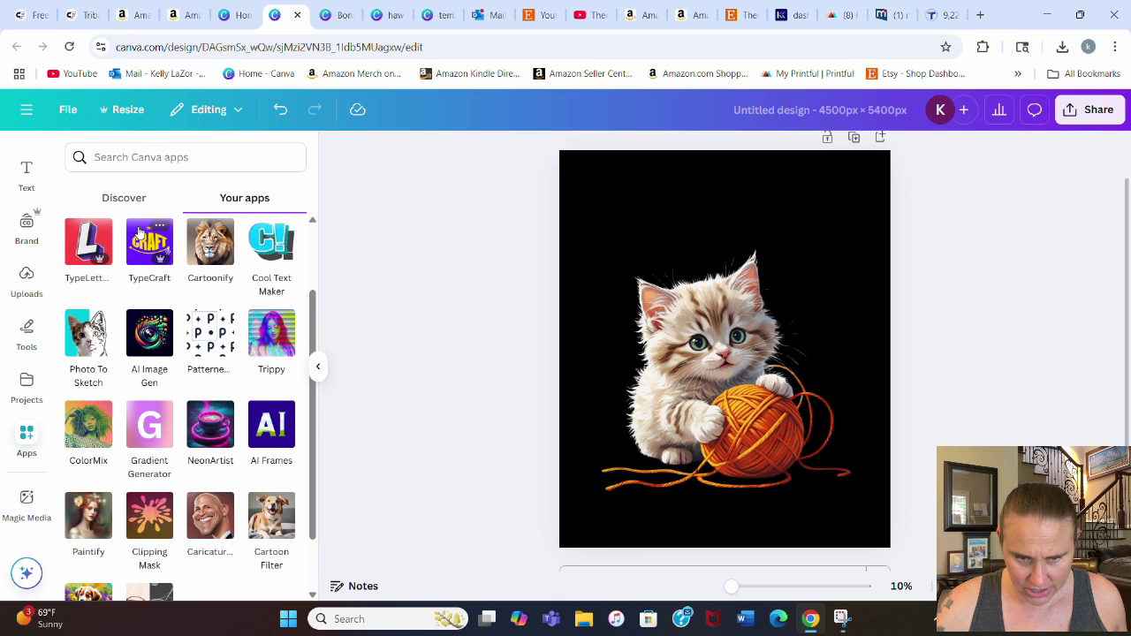
{"action": "left_click", "coordinate": [145, 253]}
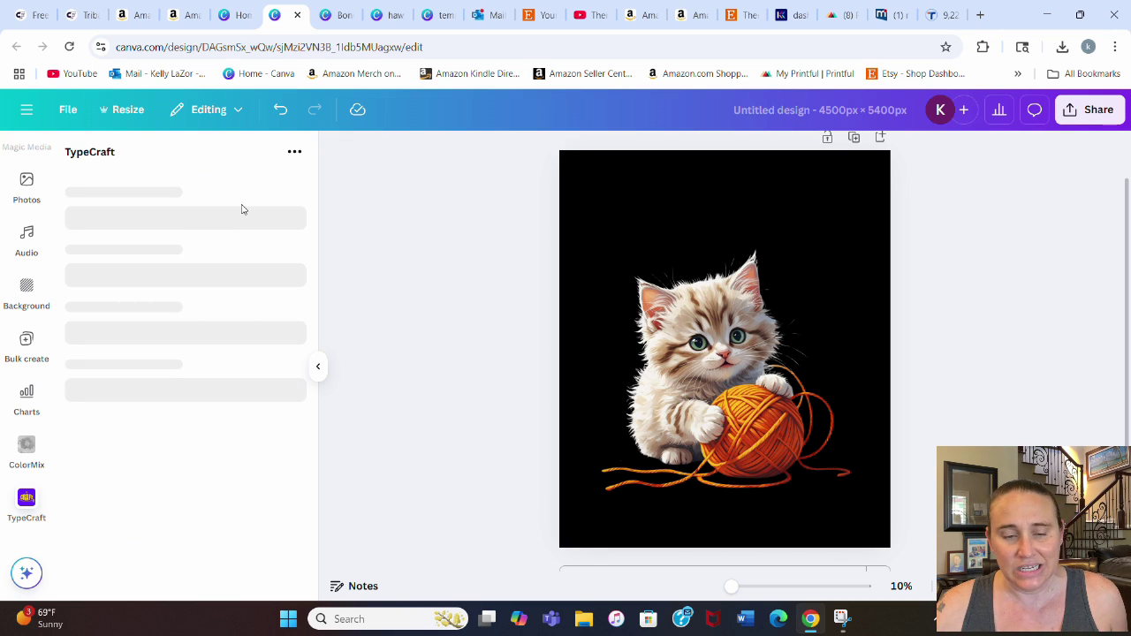
{"action": "left_click_drag", "start_coordinate": [228, 210], "coordinate": [68, 194]}
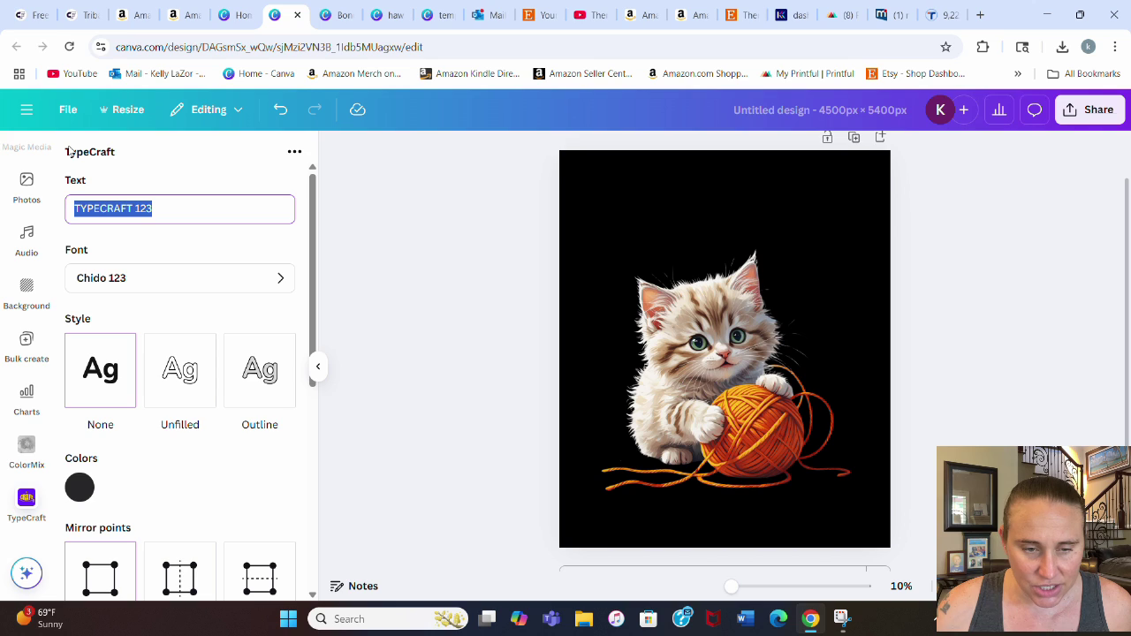
{"action": "type", "text": "RAGE"}
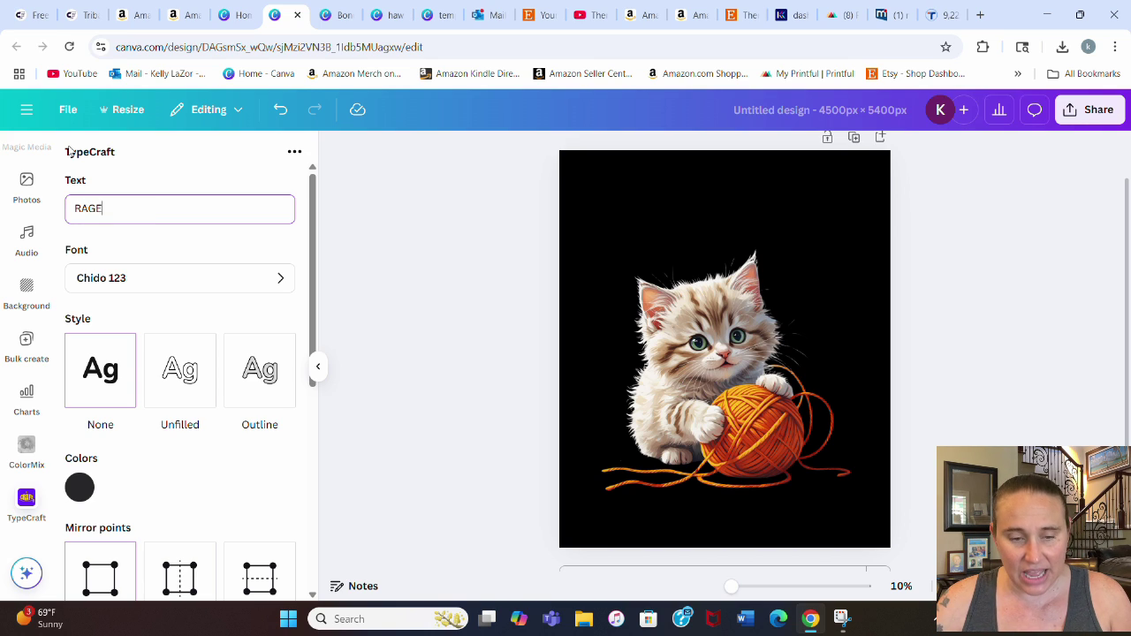
{"action": "type", "text": " CONSUMES ME"}
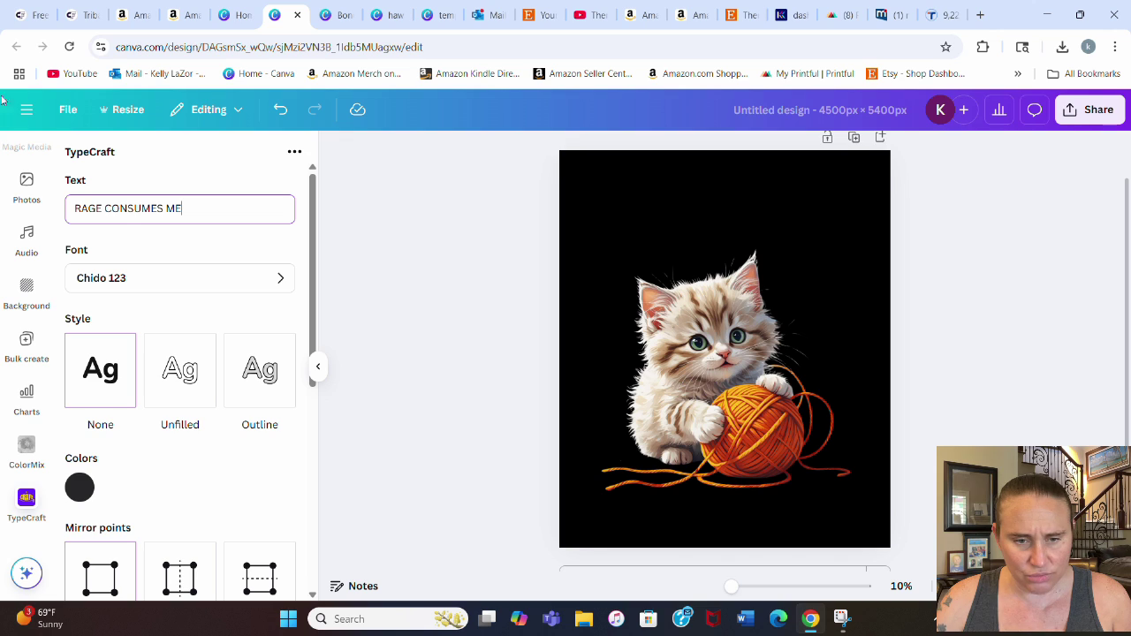
Step: Set the TypeCraft text font to Barbaro Punta 123
{"action": "left_click", "coordinate": [255, 280]}
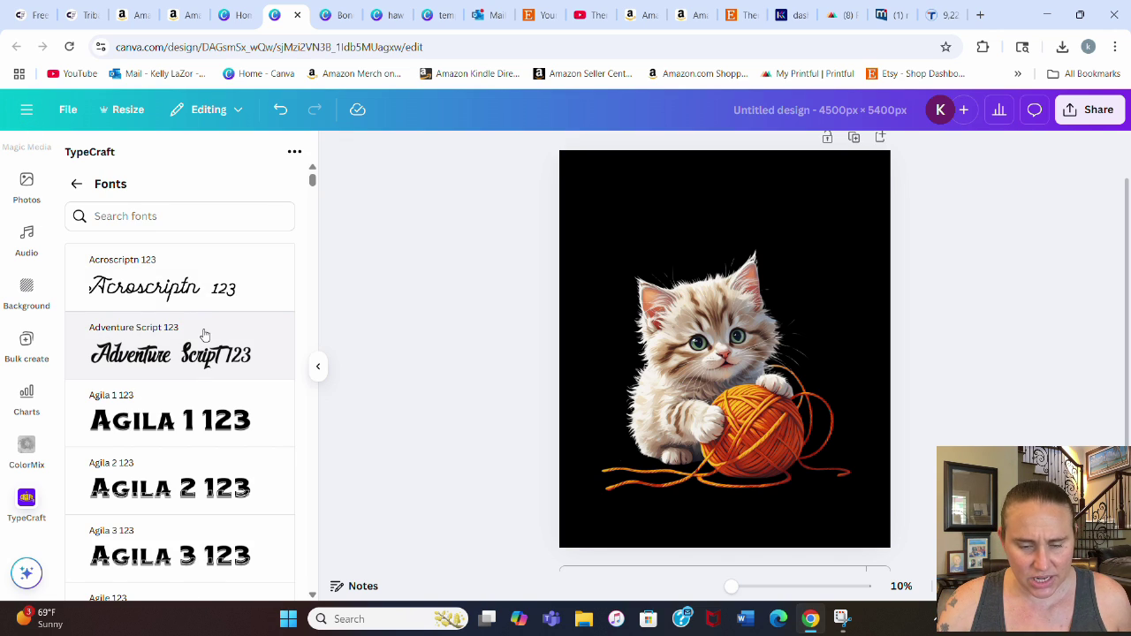
{"action": "scroll", "coordinate": [195, 340], "scroll_direction": "down", "scroll_amount": 9}
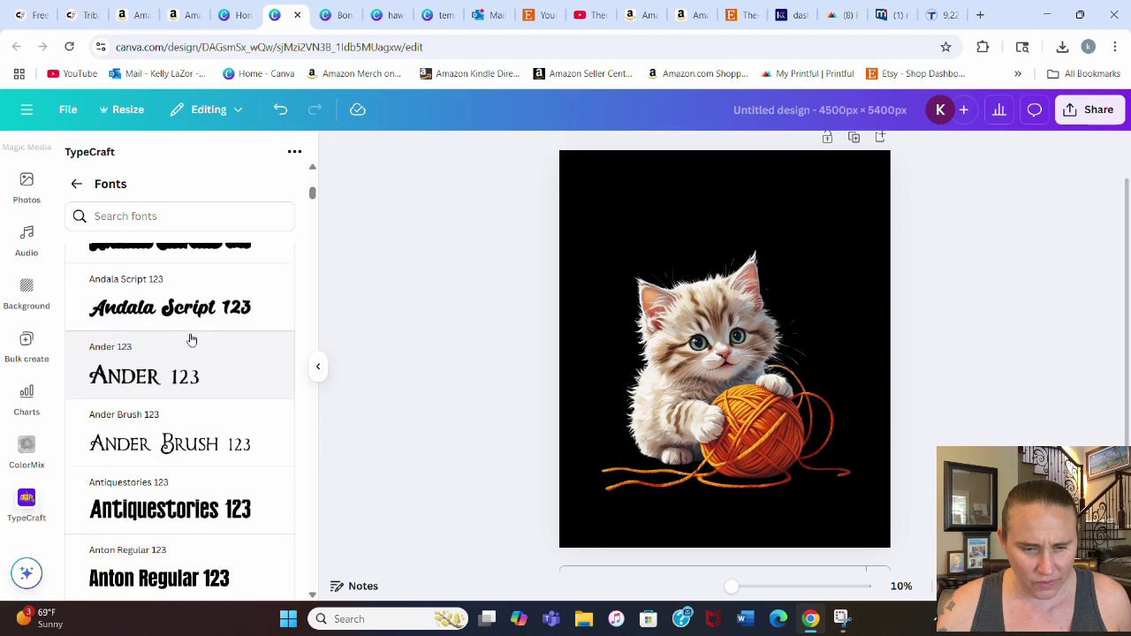
{"action": "scroll", "coordinate": [192, 336], "scroll_direction": "down", "scroll_amount": 6}
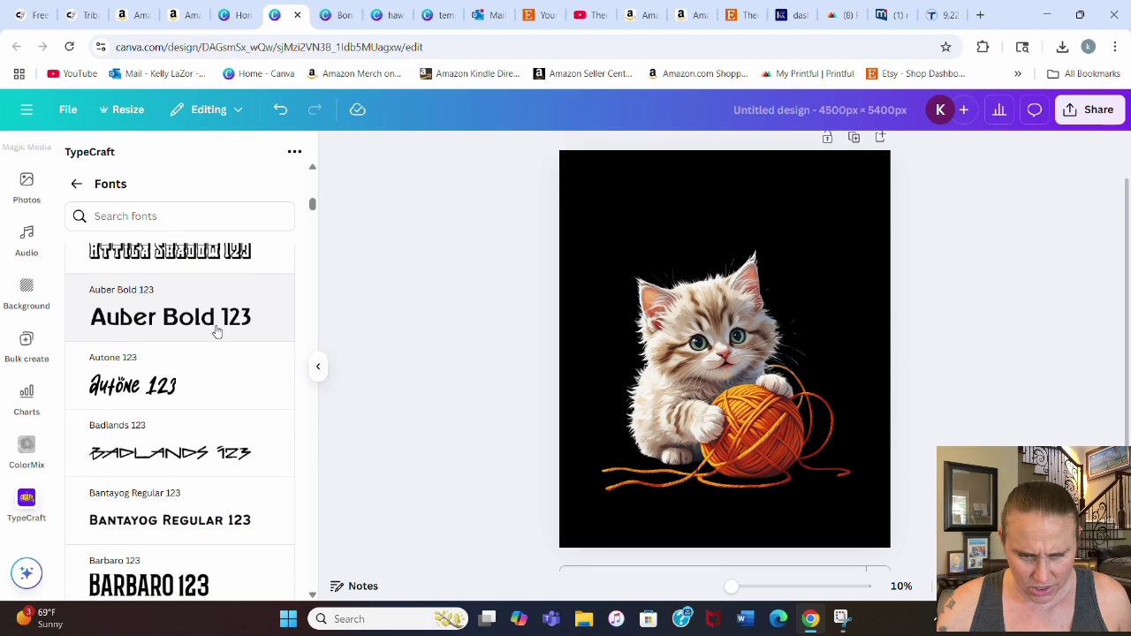
{"action": "scroll", "coordinate": [217, 331], "scroll_direction": "down", "scroll_amount": 1}
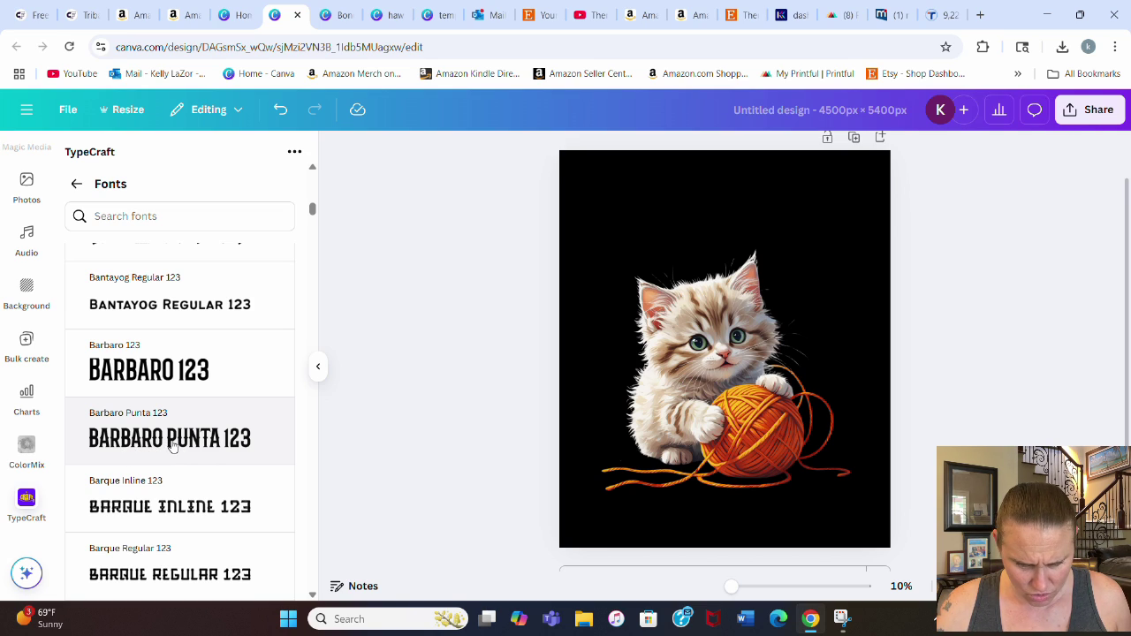
{"action": "left_click", "coordinate": [209, 444]}
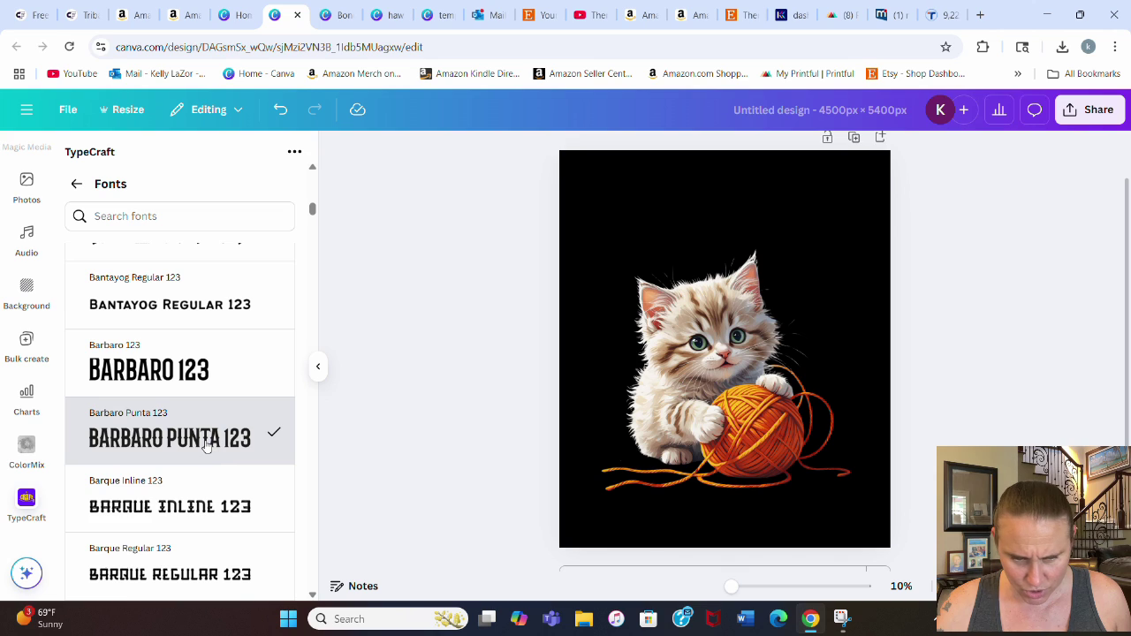
Step: Make the TypeCraft text colour white (#FFFFFF)
{"action": "left_click", "coordinate": [77, 183]}
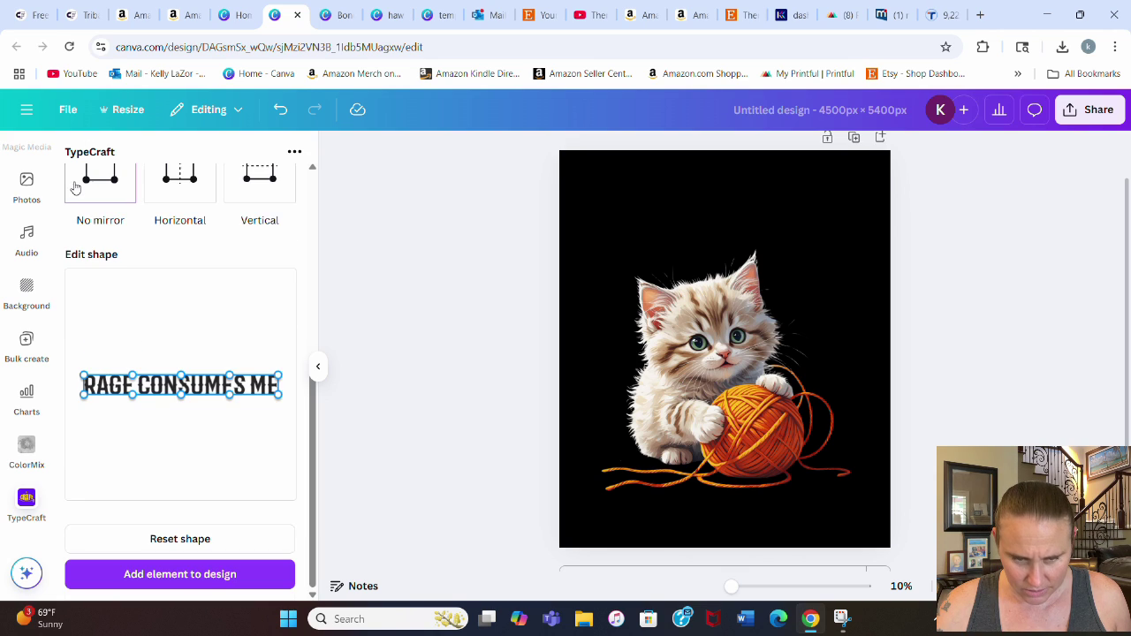
{"action": "scroll", "coordinate": [280, 273], "scroll_direction": "up", "scroll_amount": 2}
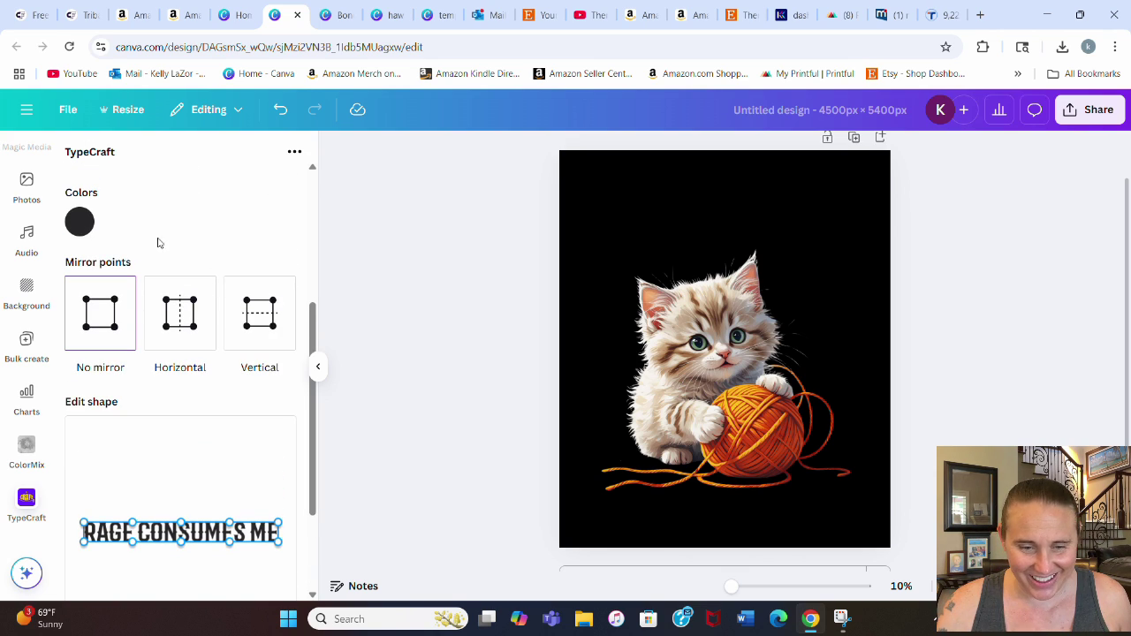
{"action": "left_click", "coordinate": [89, 224]}
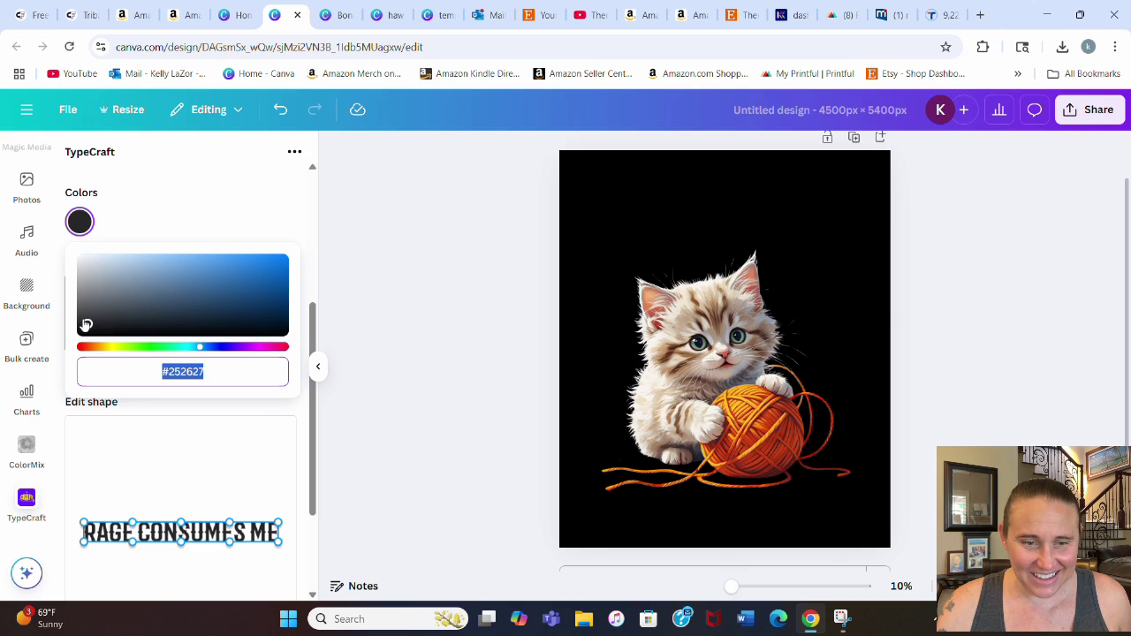
{"action": "left_click_drag", "start_coordinate": [88, 326], "coordinate": [73, 255]}
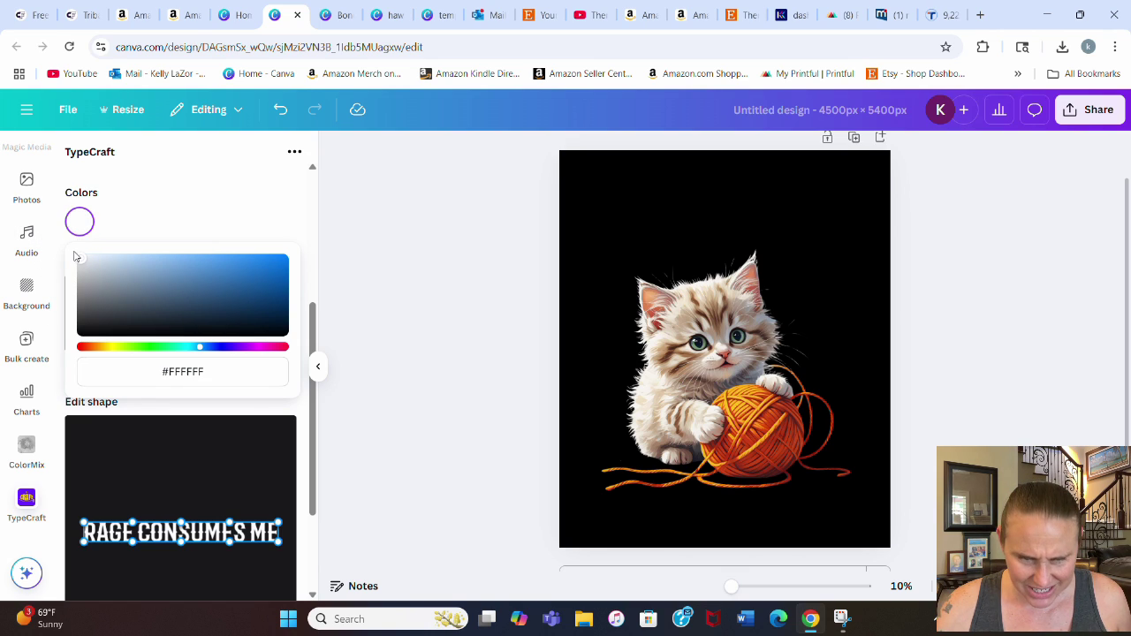
{"action": "left_click", "coordinate": [149, 219]}
Step: Warp the text into a horizontally mirrored arch with a downward-curved bottom
{"action": "scroll", "coordinate": [194, 328], "scroll_direction": "down", "scroll_amount": 1}
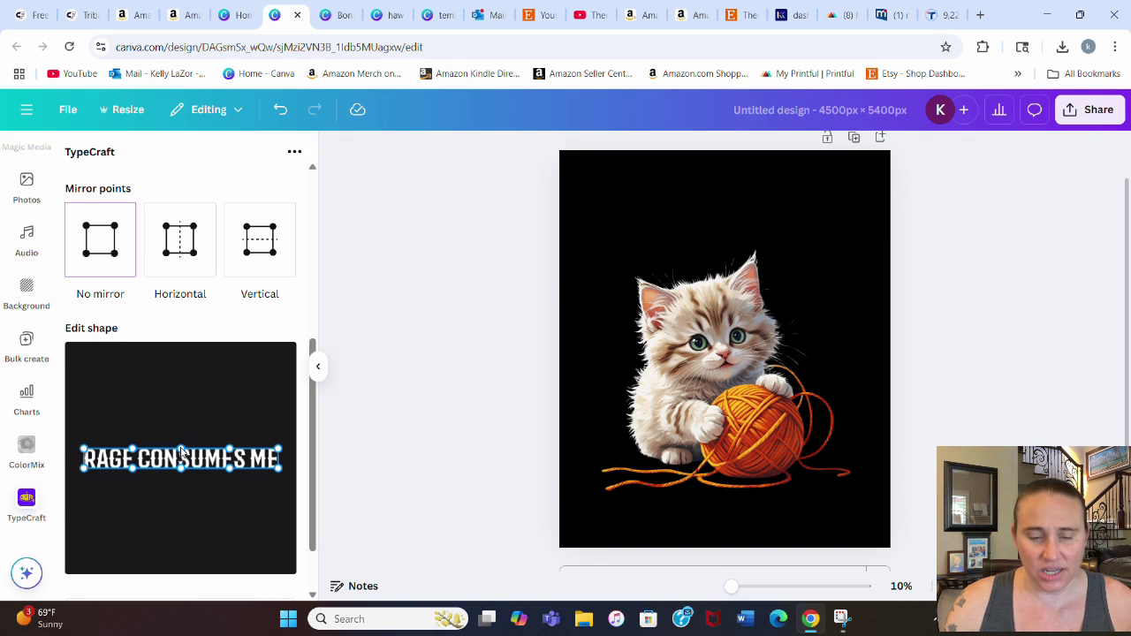
{"action": "left_click_drag", "start_coordinate": [183, 451], "coordinate": [183, 428]}
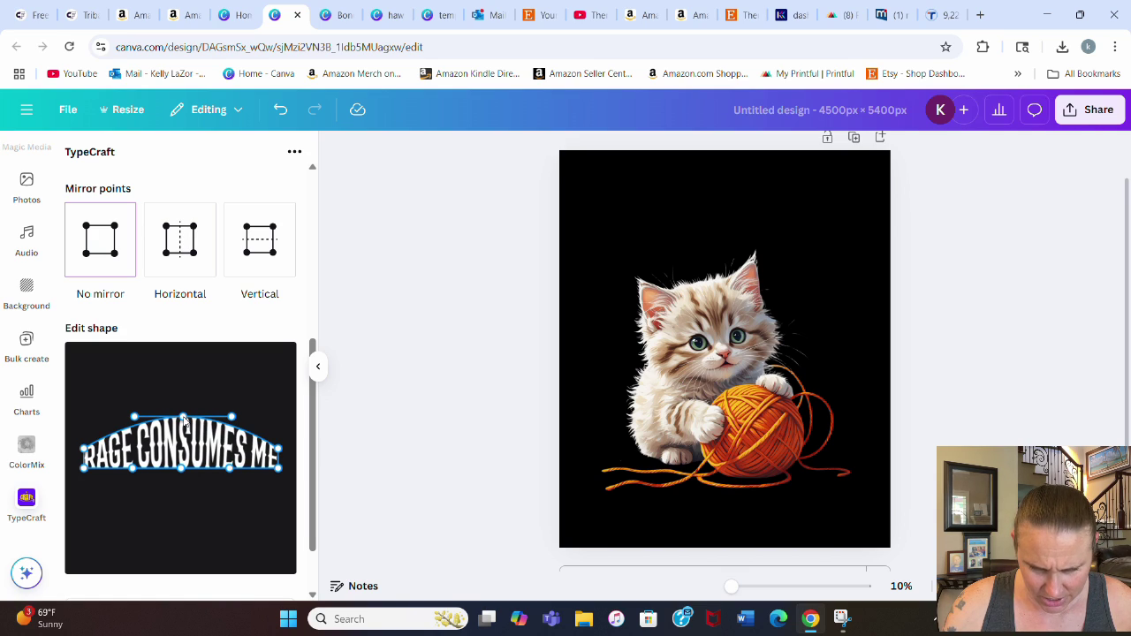
{"action": "left_click_drag", "start_coordinate": [183, 420], "coordinate": [184, 450]}
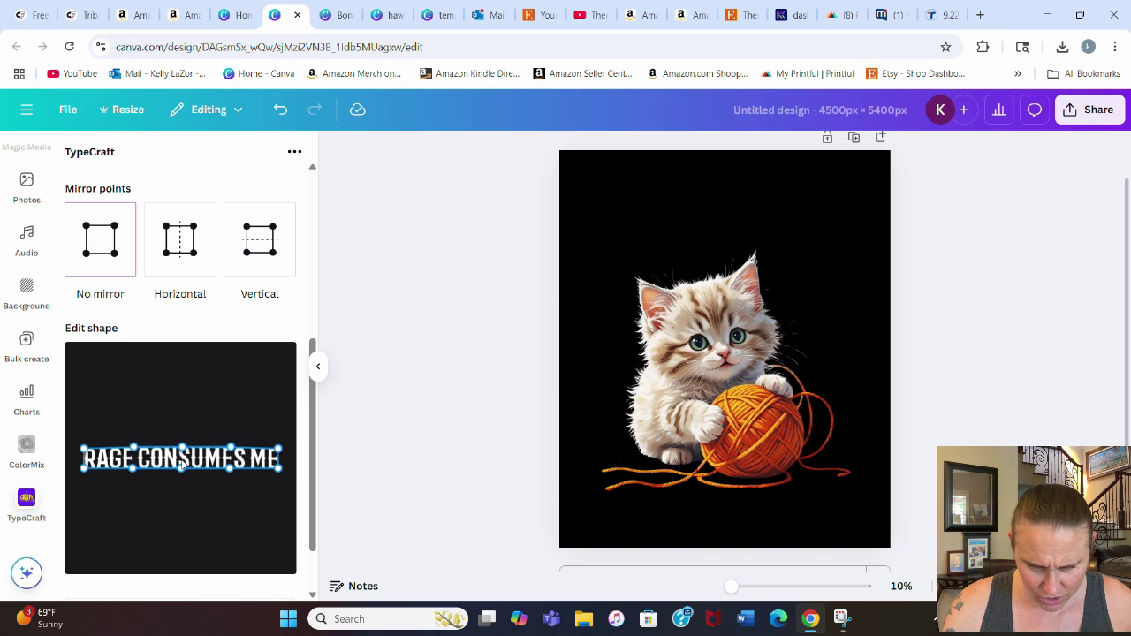
{"action": "left_click_drag", "start_coordinate": [182, 473], "coordinate": [177, 496]}
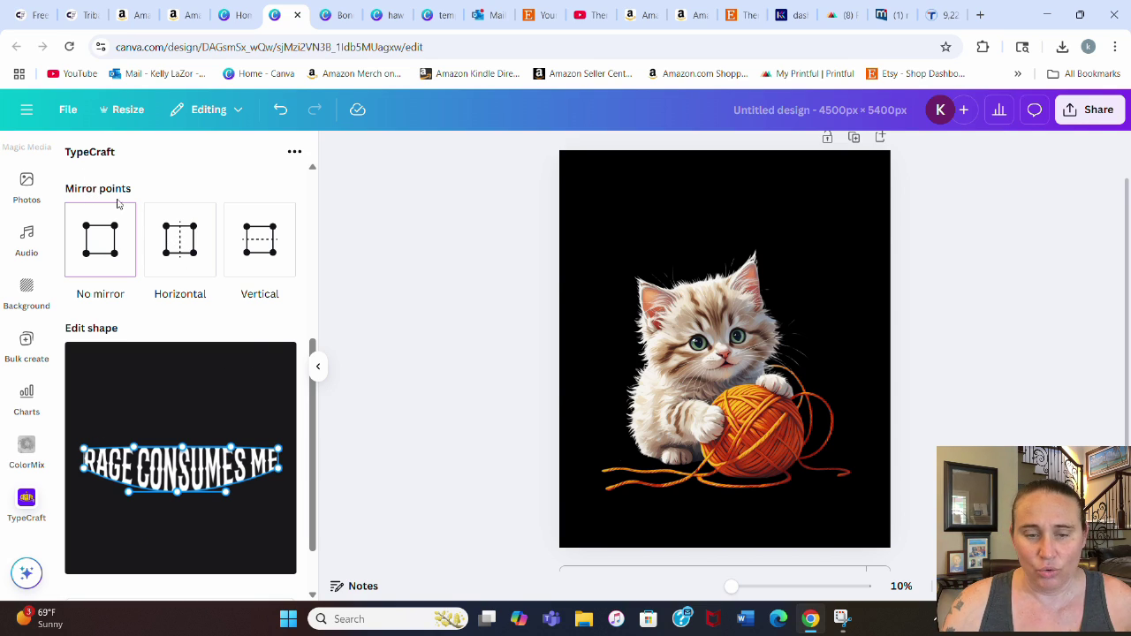
{"action": "left_click", "coordinate": [182, 258]}
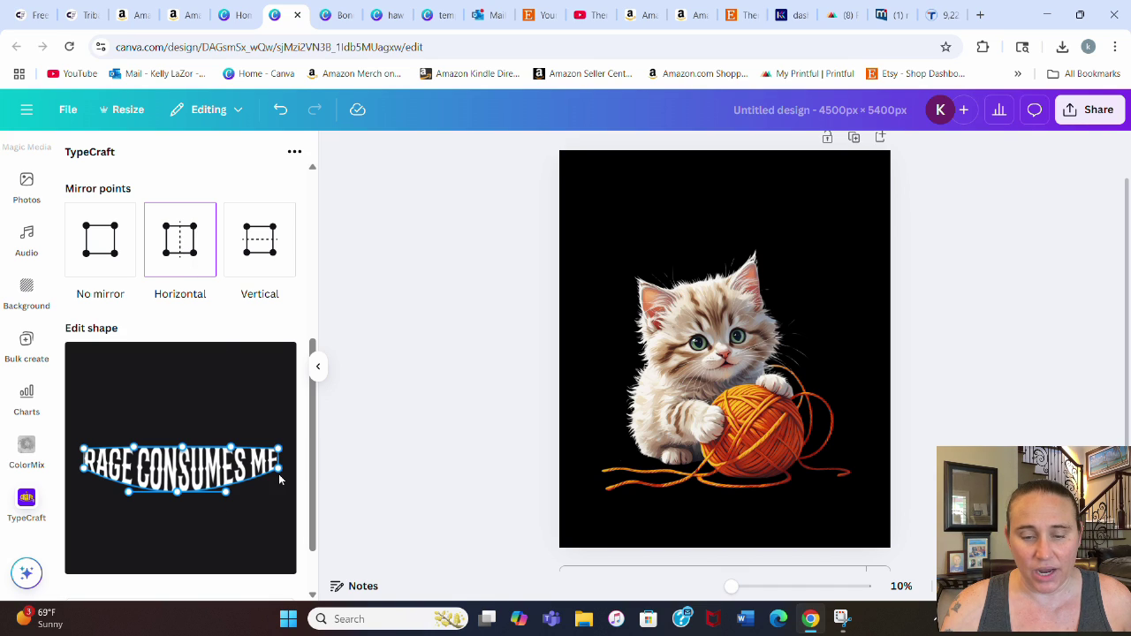
{"action": "left_click_drag", "start_coordinate": [279, 477], "coordinate": [282, 530]}
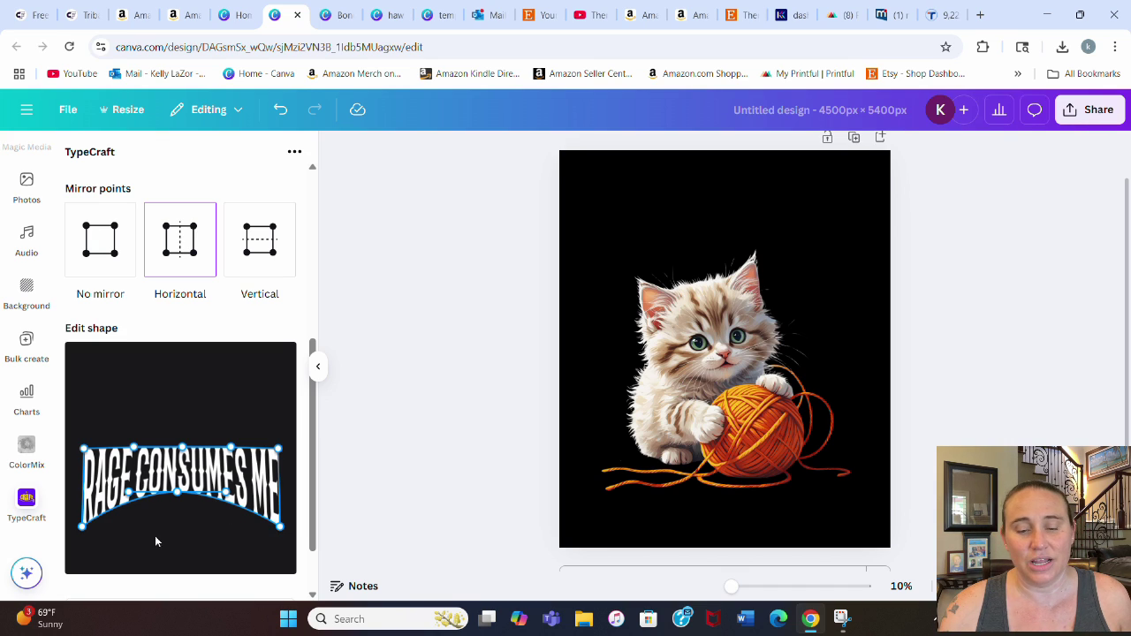
{"action": "scroll", "coordinate": [216, 439], "scroll_direction": "down", "scroll_amount": 2}
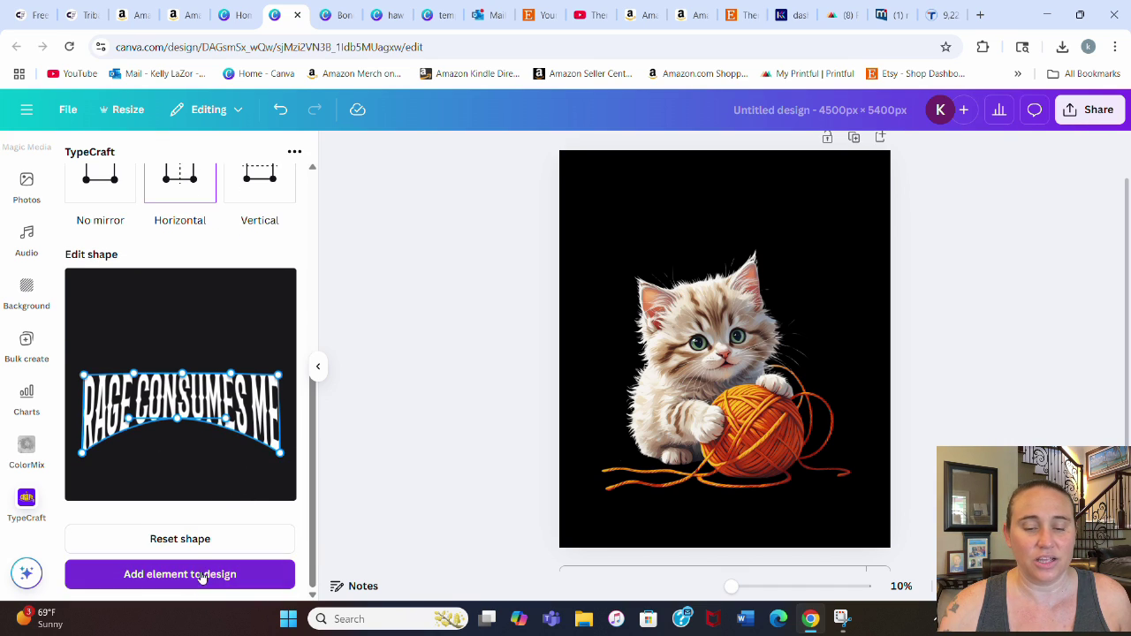
Step: Add the arched white 'RAGE CONSUMES ME' text and stretch it across the design's top edge
{"action": "left_click", "coordinate": [173, 574]}
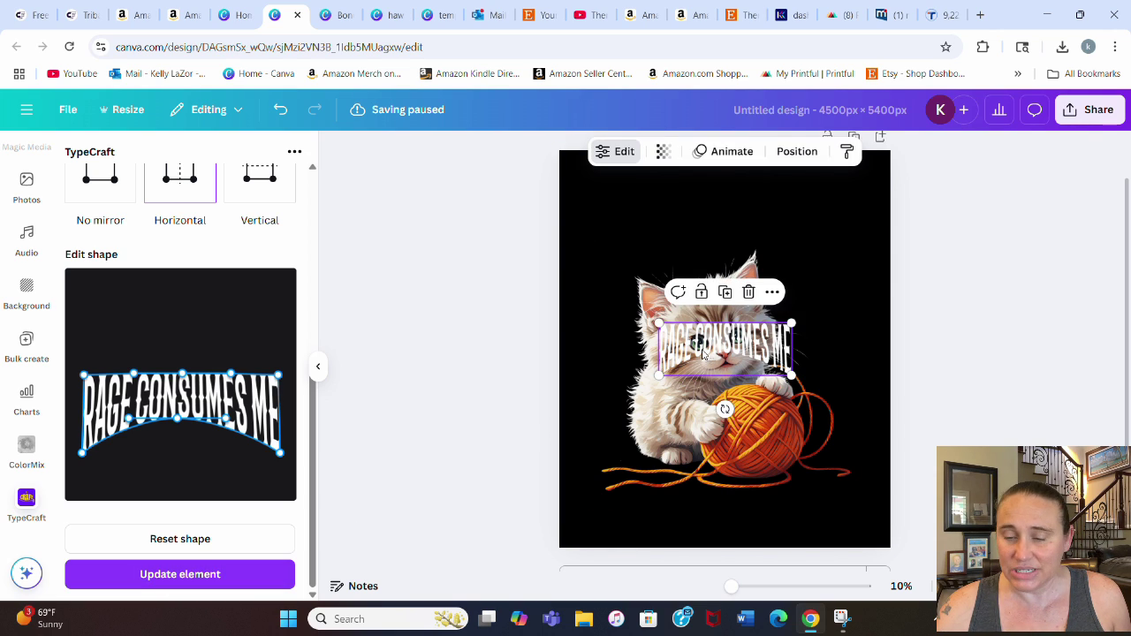
{"action": "left_click_drag", "start_coordinate": [704, 366], "coordinate": [620, 184]}
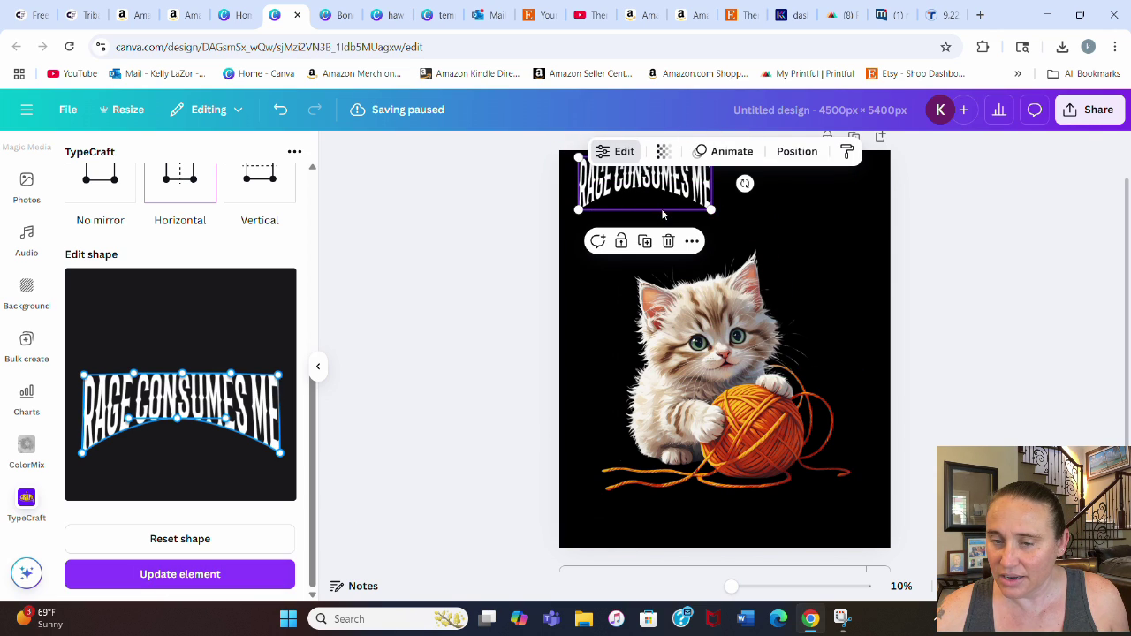
{"action": "left_click_drag", "start_coordinate": [725, 225], "coordinate": [848, 381]}
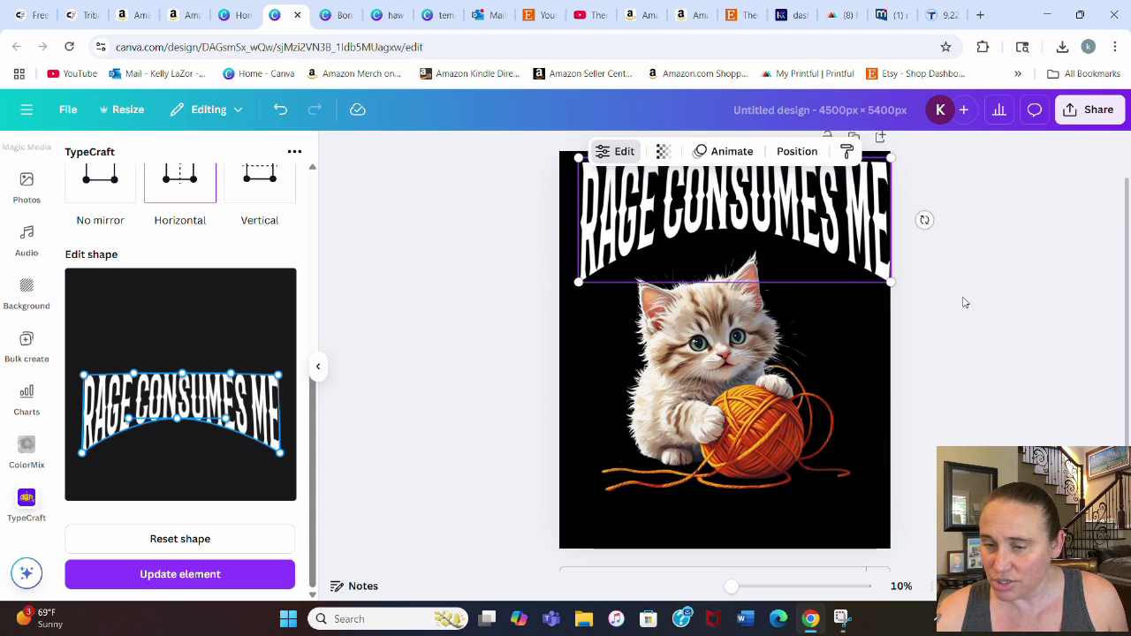
{"action": "scroll", "coordinate": [937, 283], "scroll_direction": "up", "scroll_amount": 1}
{"action": "left_click_drag", "start_coordinate": [844, 275], "coordinate": [832, 276]}
{"action": "left_click", "coordinate": [1008, 317]}
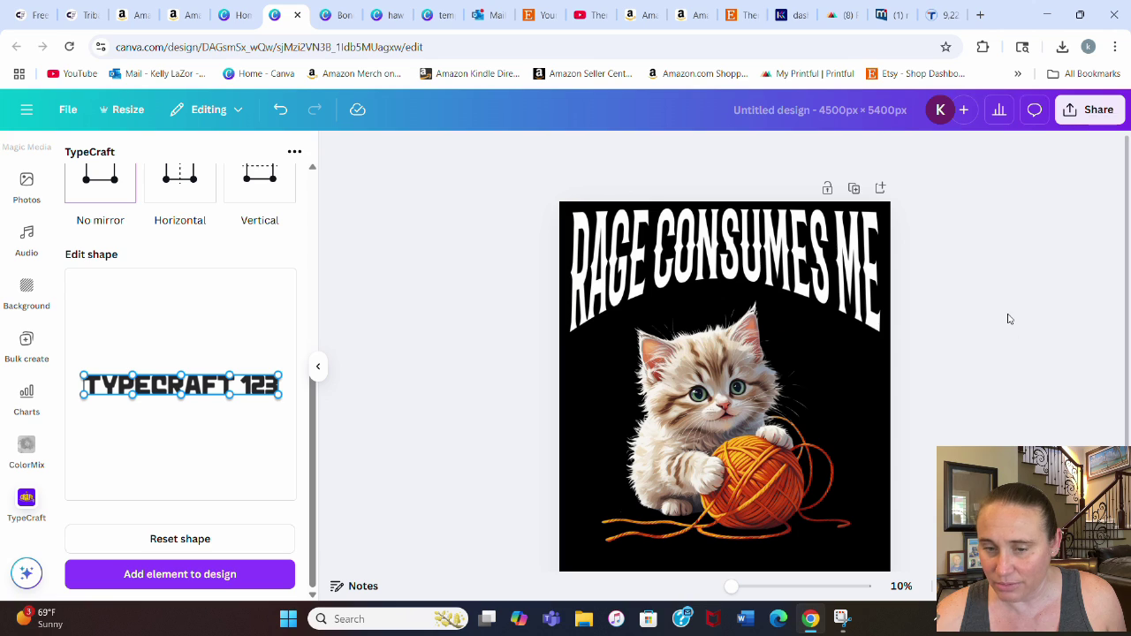
Step: Enlarge the yarn kitten image and reposition it beneath the arched text
{"action": "left_click", "coordinate": [698, 509]}
{"action": "left_click_drag", "start_coordinate": [698, 509], "coordinate": [708, 500]}
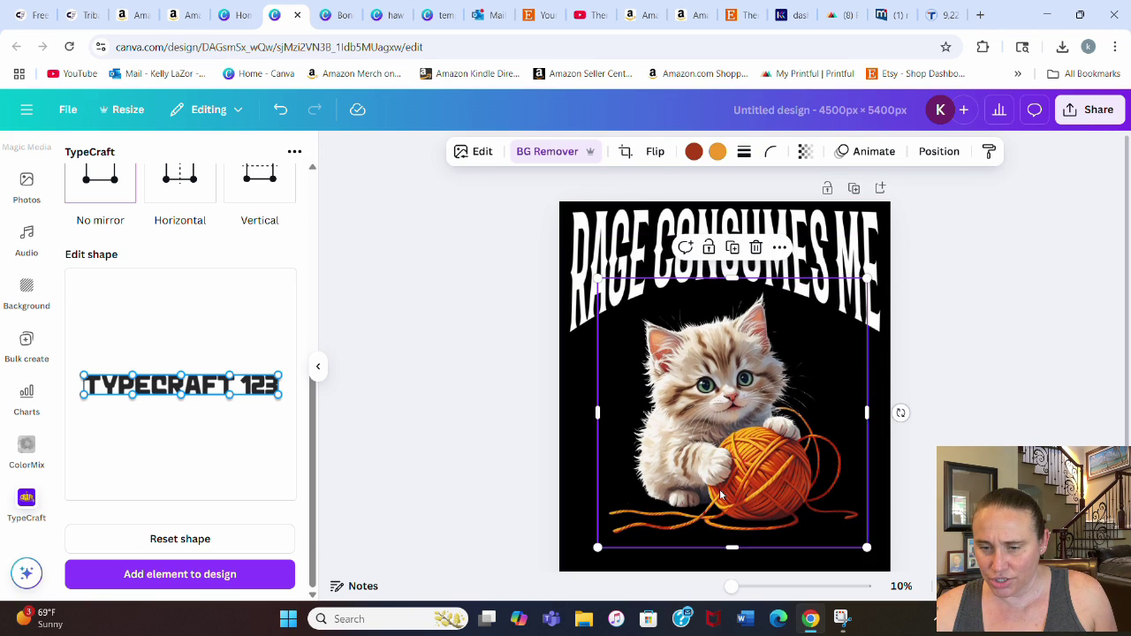
{"action": "left_click", "coordinate": [1011, 429]}
{"action": "scroll", "coordinate": [972, 331], "scroll_direction": "down", "scroll_amount": 1}
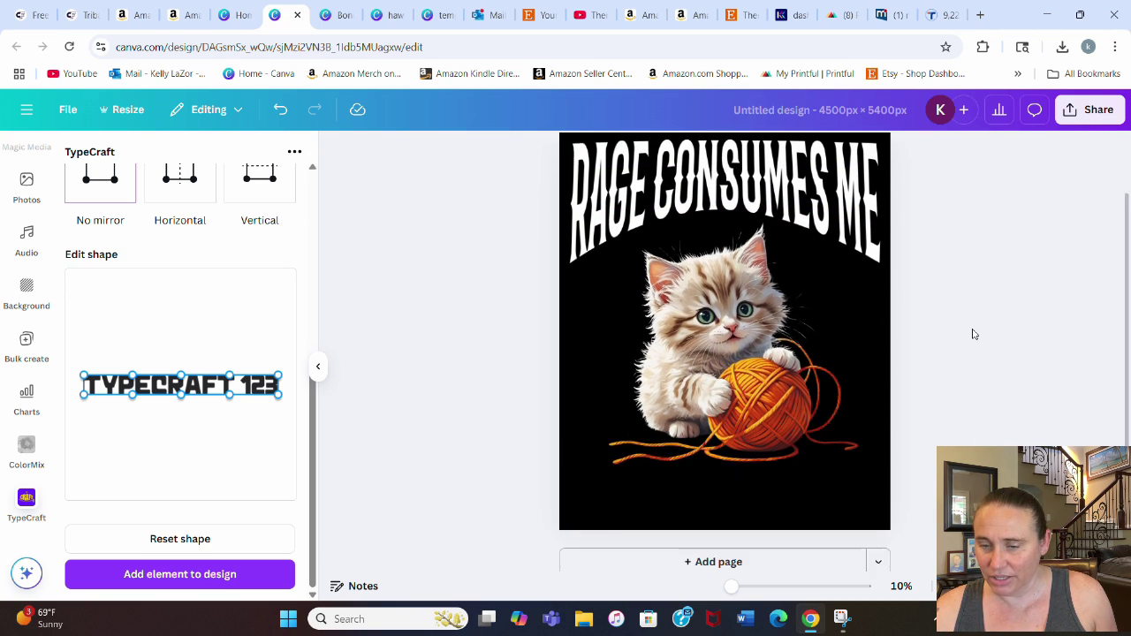
{"action": "left_click", "coordinate": [777, 392]}
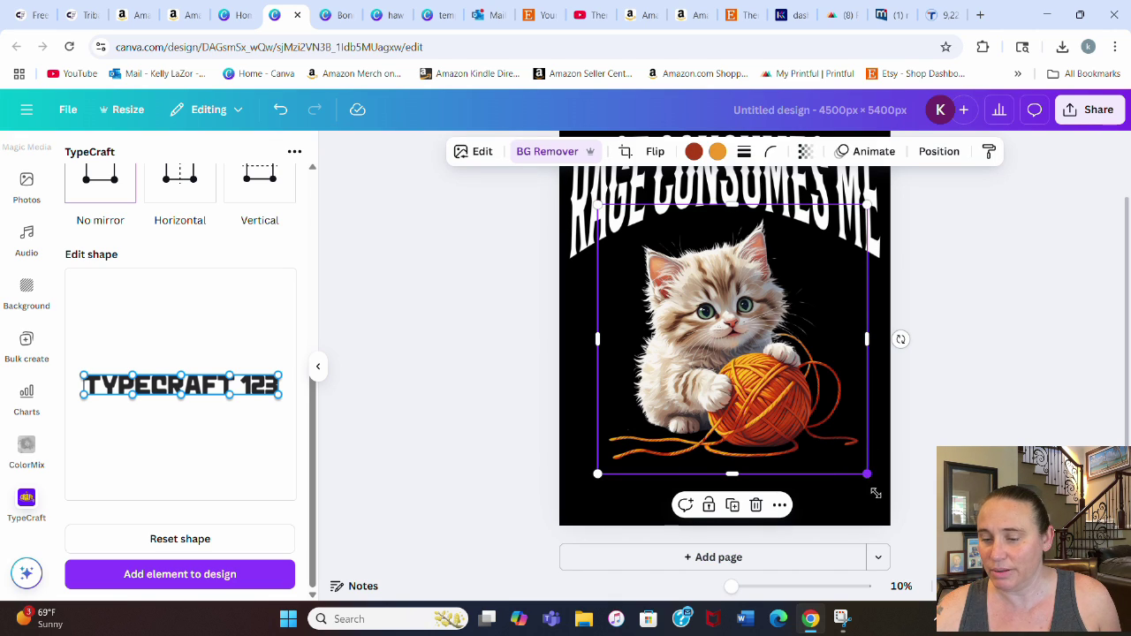
{"action": "left_click_drag", "start_coordinate": [867, 475], "coordinate": [898, 539]}
{"action": "left_click_drag", "start_coordinate": [754, 432], "coordinate": [736, 409]}
{"action": "left_click", "coordinate": [987, 378]}
{"action": "scroll", "coordinate": [1026, 385], "scroll_direction": "up", "scroll_amount": 1}
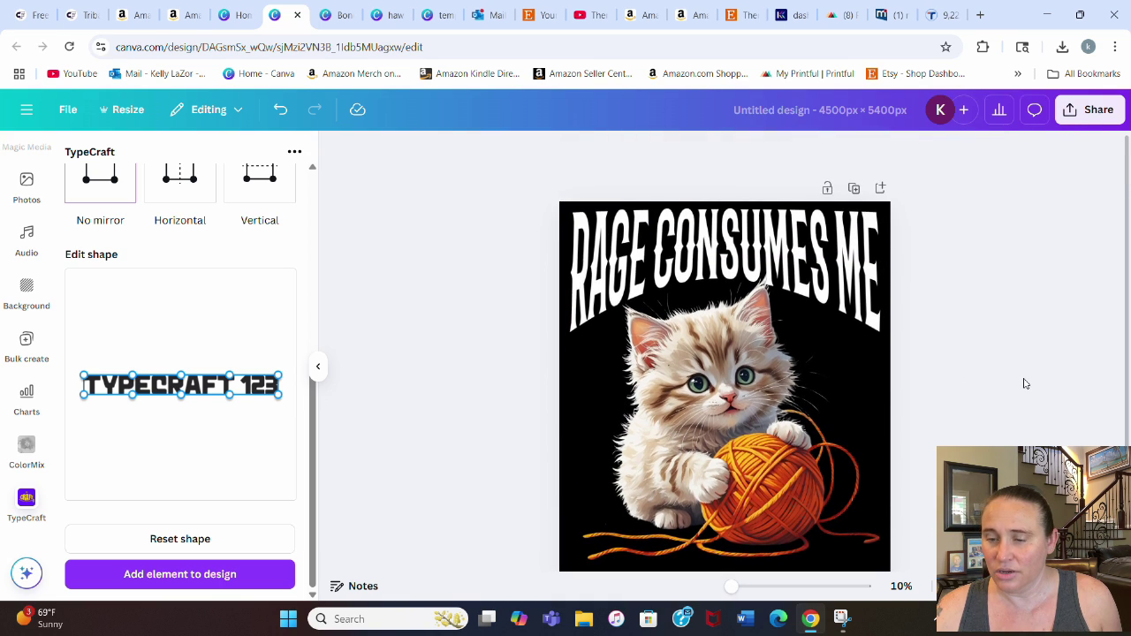
{"action": "scroll", "coordinate": [1027, 375], "scroll_direction": "down", "scroll_amount": 1}
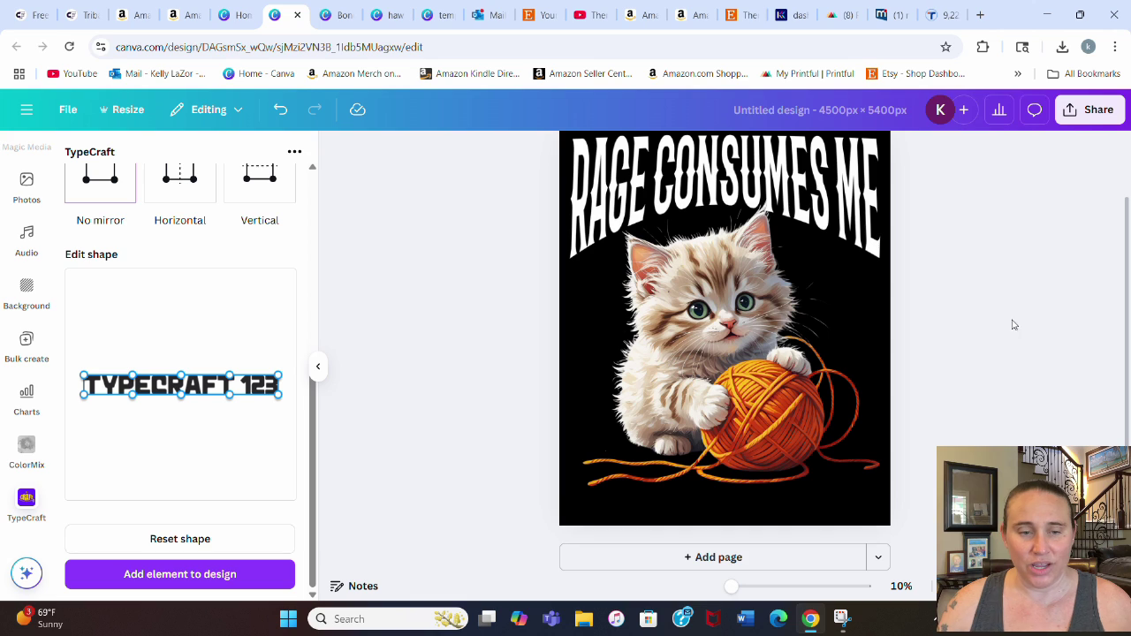
{"action": "scroll", "coordinate": [910, 255], "scroll_direction": "up", "scroll_amount": 2}
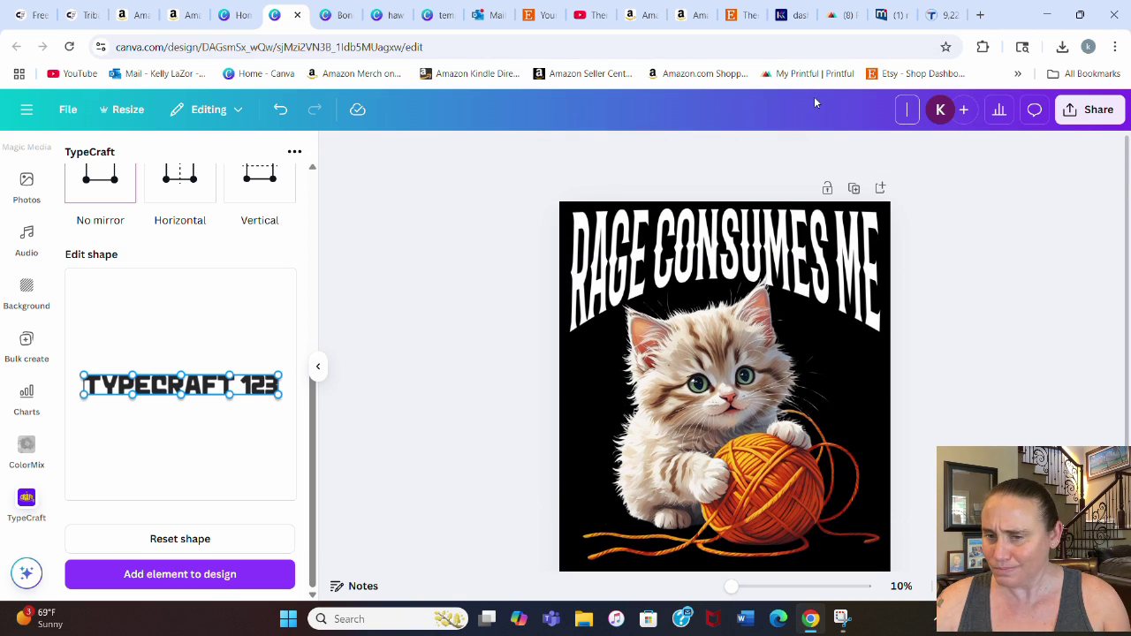
Step: Rename the design 'rage consumes me cat' and download it as a transparent-background PNG
{"action": "type", "text": "rage consumes"}
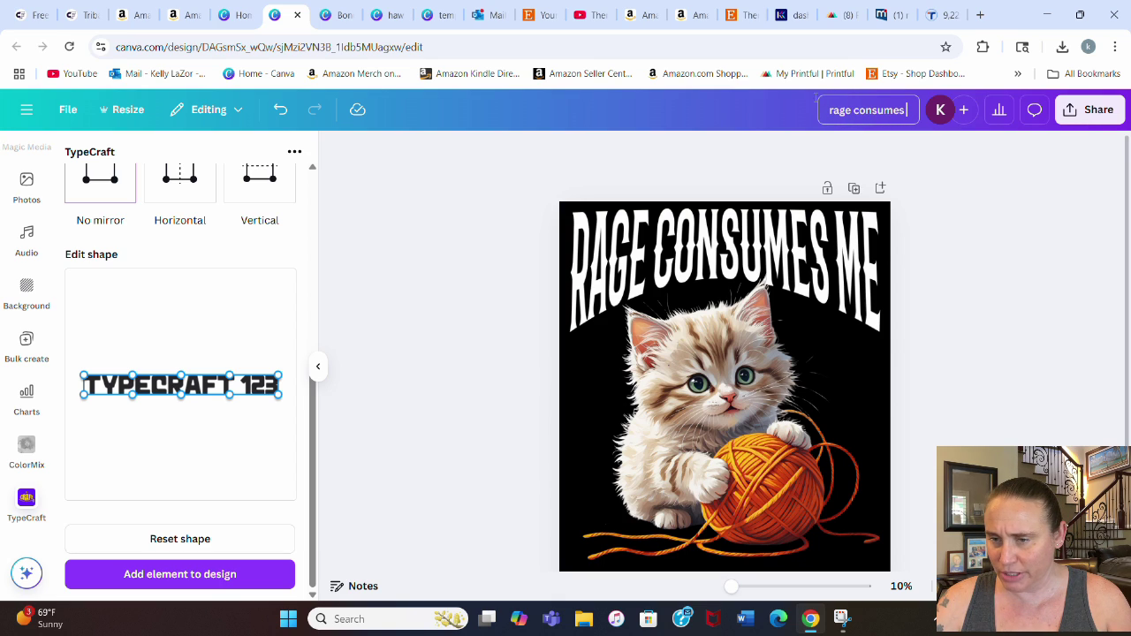
{"action": "type", "text": " me cat"}
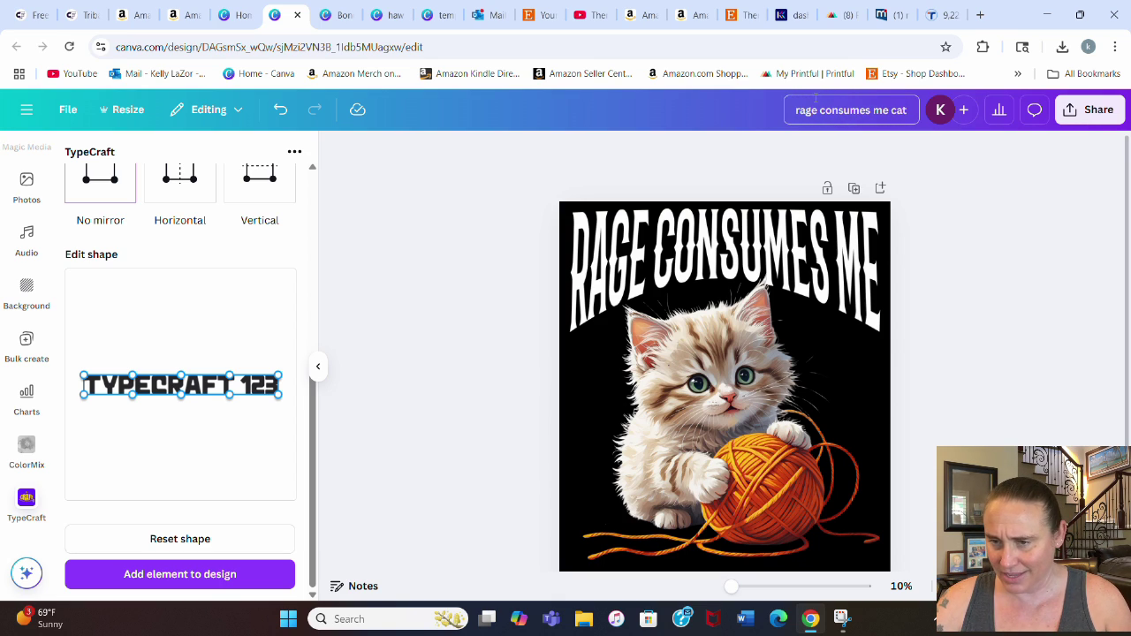
{"action": "key", "text": "Return"}
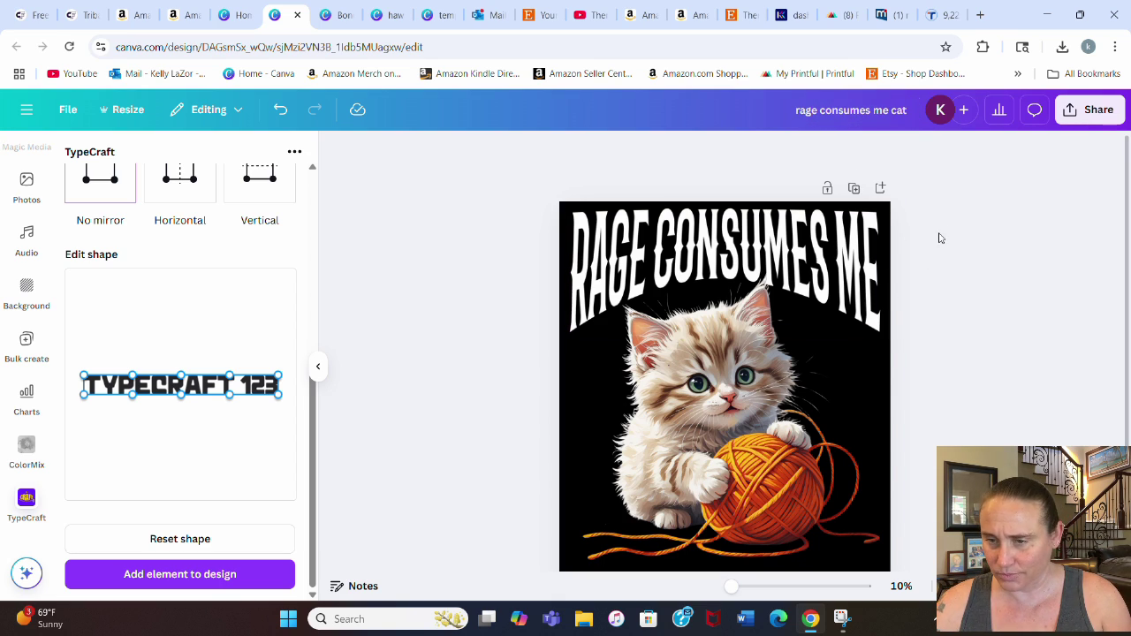
{"action": "left_click", "coordinate": [1074, 115]}
{"action": "left_click", "coordinate": [864, 413]}
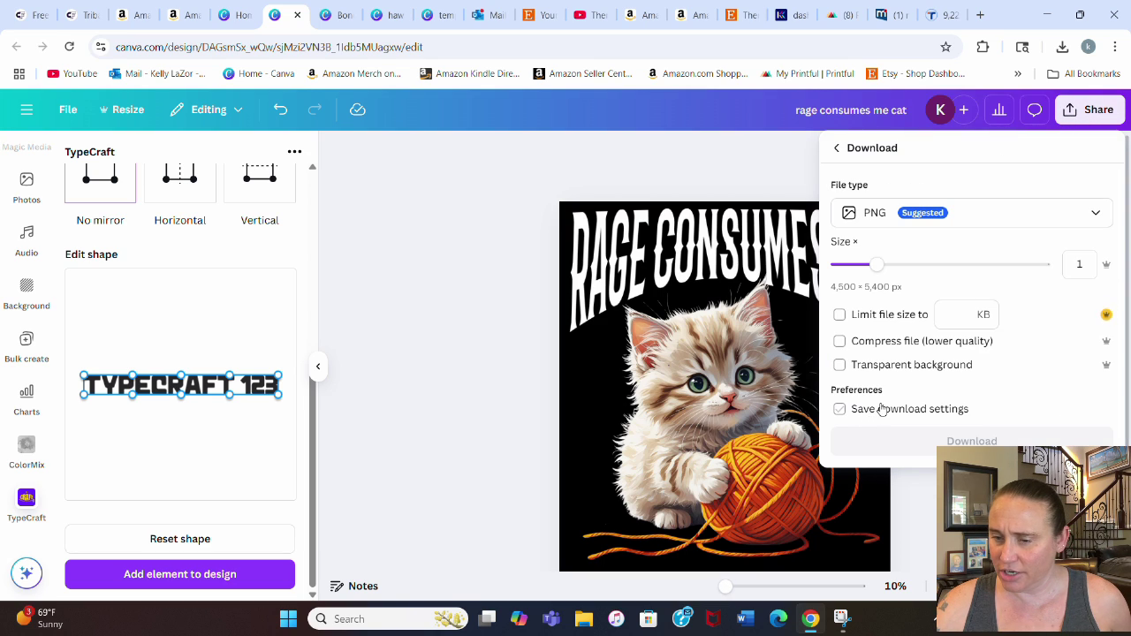
{"action": "left_click", "coordinate": [944, 374]}
{"action": "left_click", "coordinate": [988, 440]}
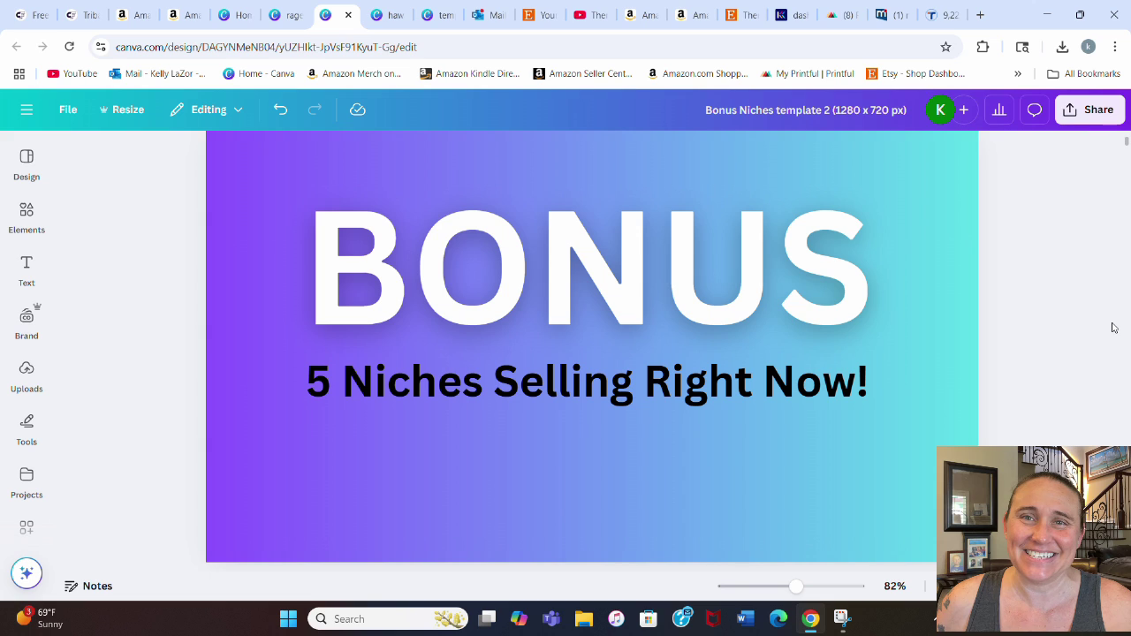
Step: Scroll down to the second page listing five shirt niches, starting with '1. I HAVE RABIES'
{"action": "scroll", "coordinate": [1107, 300], "scroll_direction": "down", "scroll_amount": 5}
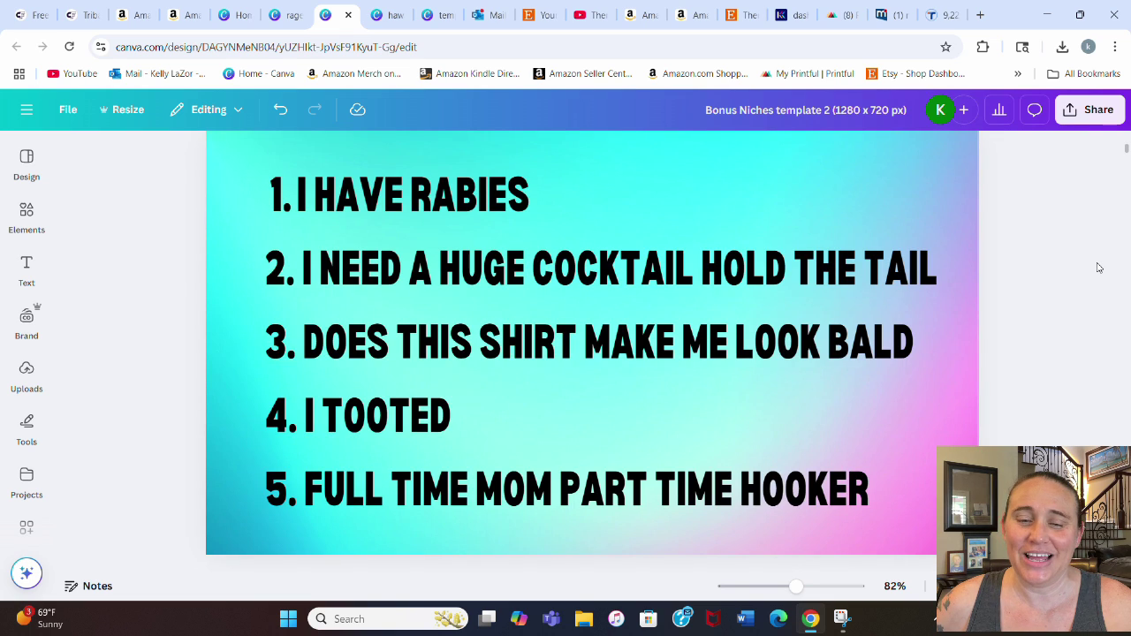